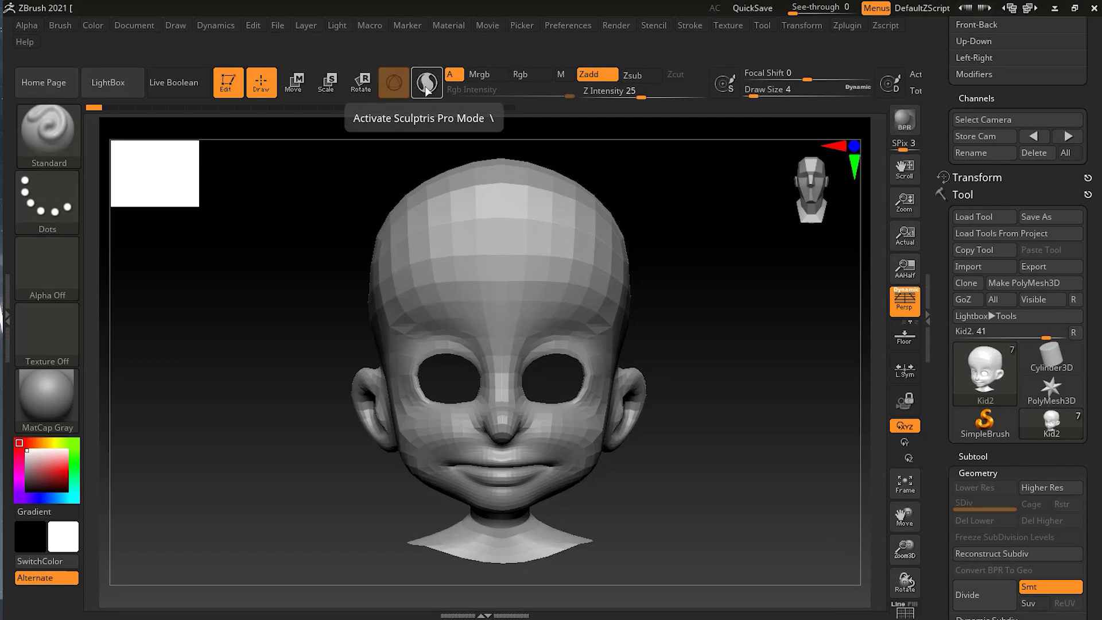
# Read the Sculptris Pro help, enable Sculptris Pro, and zoom in on the kid head
pyautogui.press('ctrl')
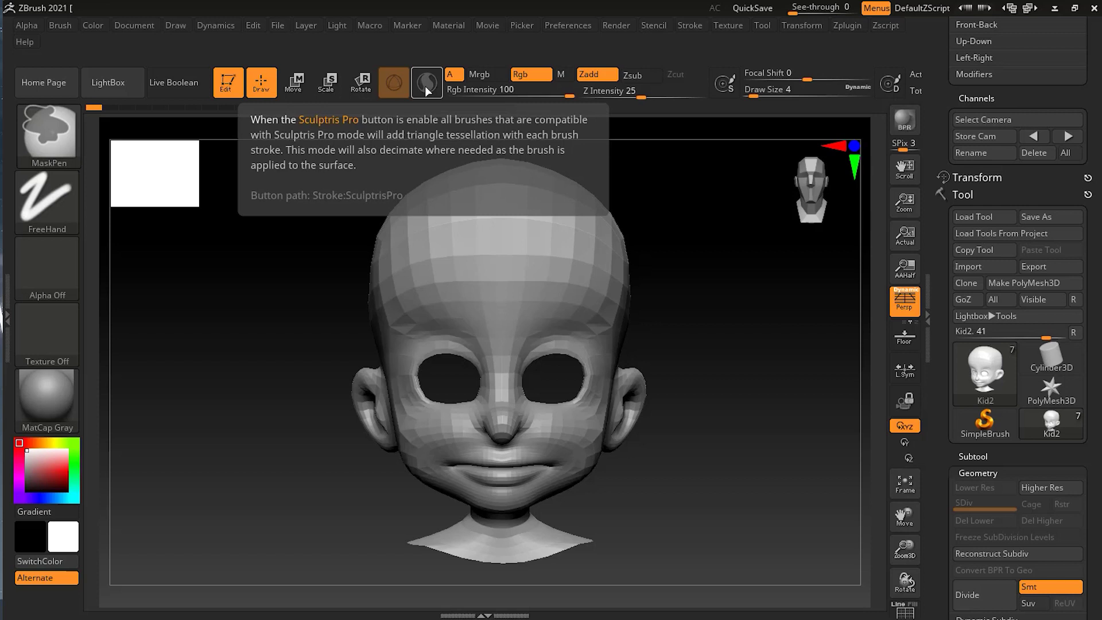
pyautogui.click(427, 86)
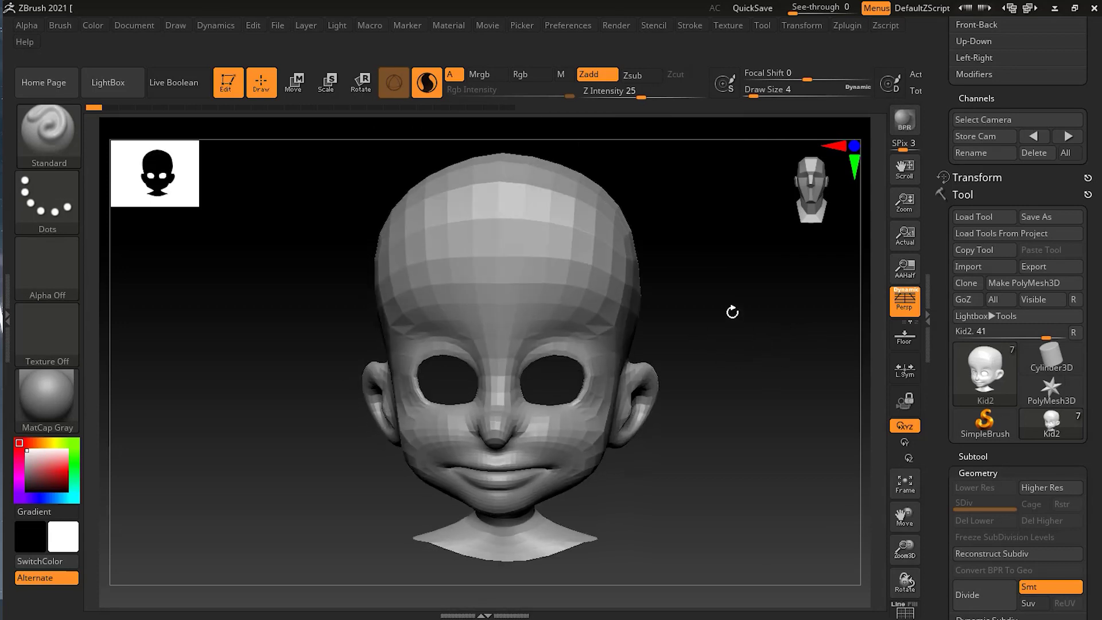
pyautogui.keyDown('alt'); pyautogui.moveTo(730, 313); pyautogui.dragTo(742, 364); pyautogui.keyUp('alt')
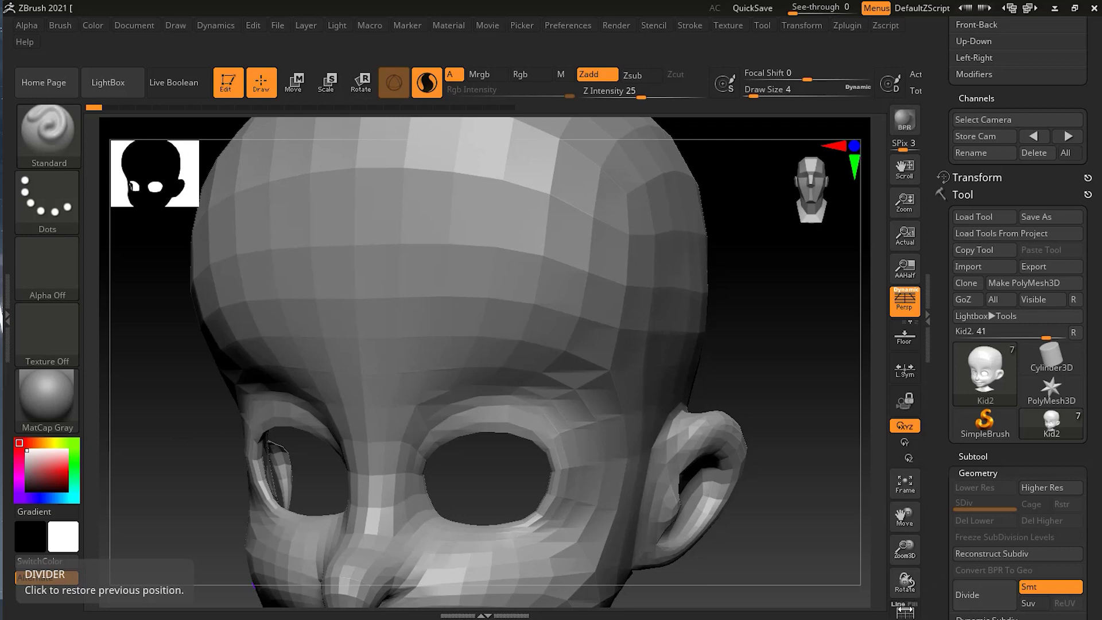
# Show the polyframe, set Draw Size to 22, and stroke a raised ridge across the brow
pyautogui.click(905, 609)
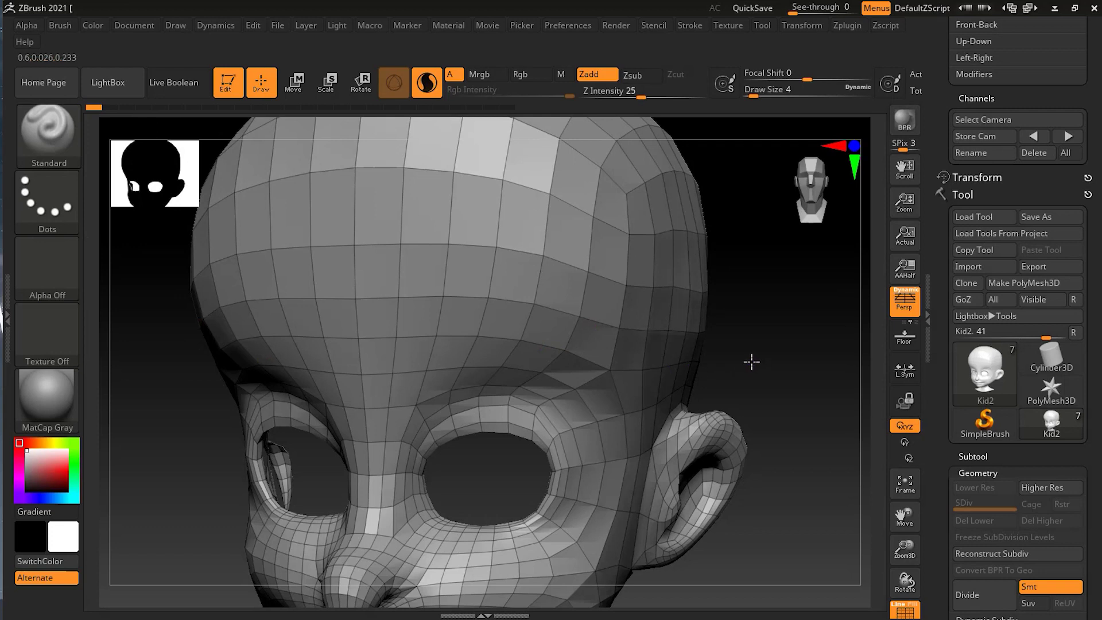
pyautogui.moveTo(750, 361); pyautogui.dragTo(749, 359)
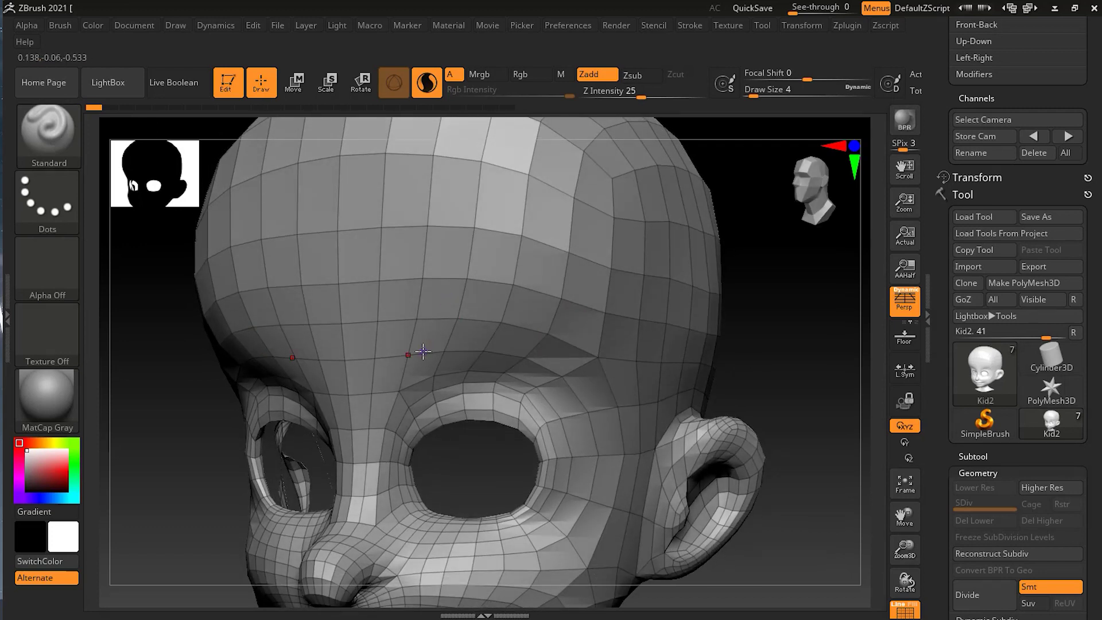
pyautogui.write('s')
pyautogui.write('22')
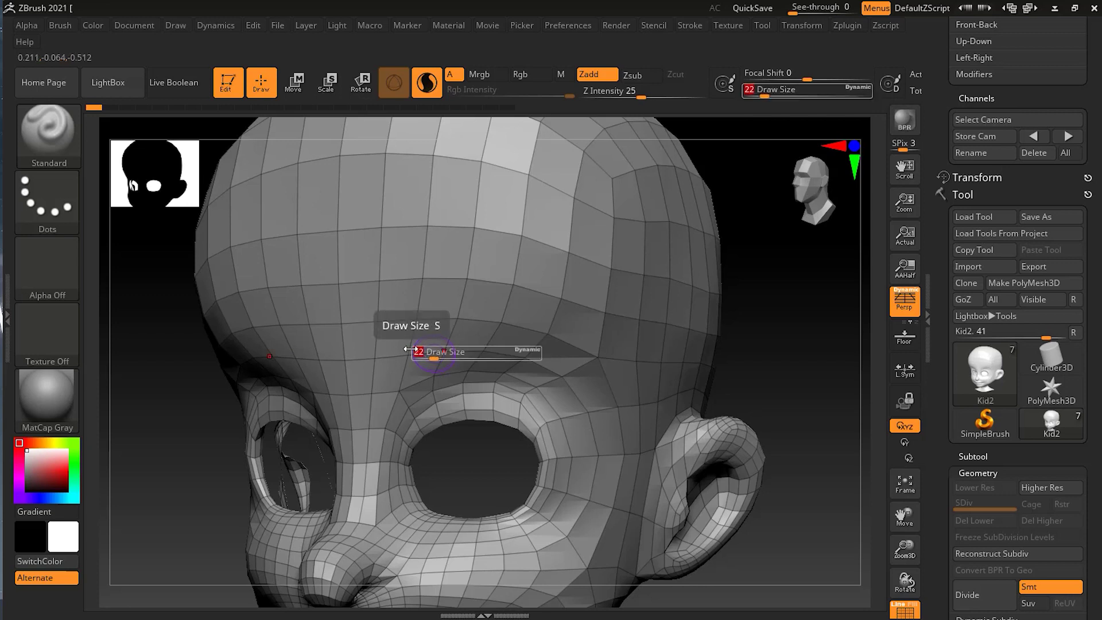
pyautogui.press('Return')
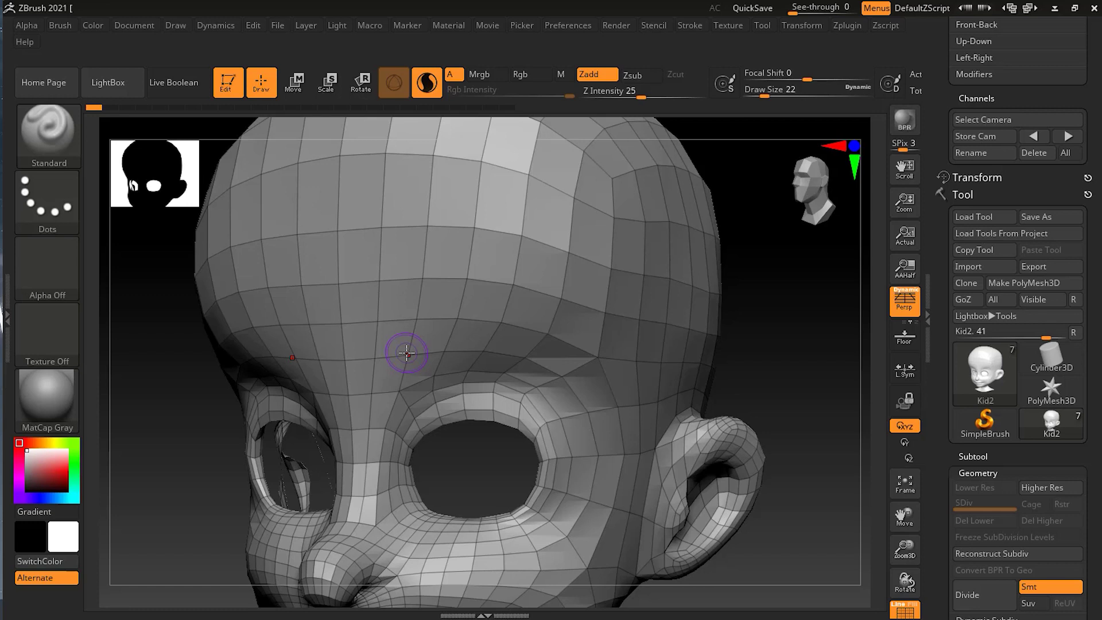
pyautogui.moveTo(404, 352)
pyautogui.mouseDown()
pyautogui.moveTo(468, 307)
pyautogui.moveTo(530, 301)
pyautogui.moveTo(574, 326)
pyautogui.moveTo(627, 383)
pyautogui.mouseUp()
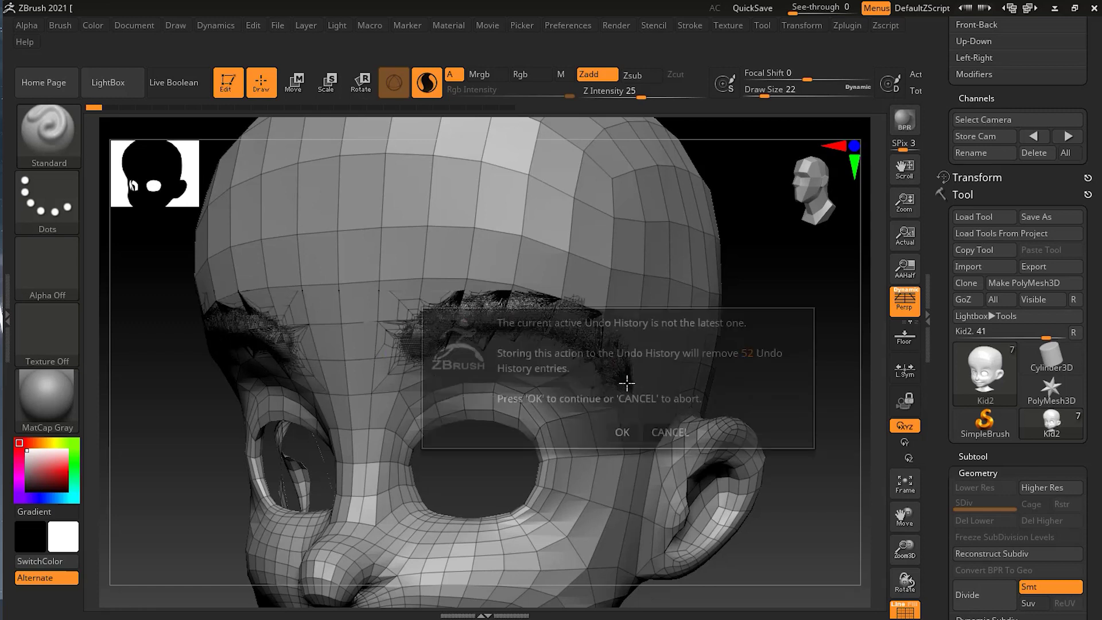
# Accept the Undo History warning, frame the brows, and hide the polyframe
pyautogui.click(622, 432)
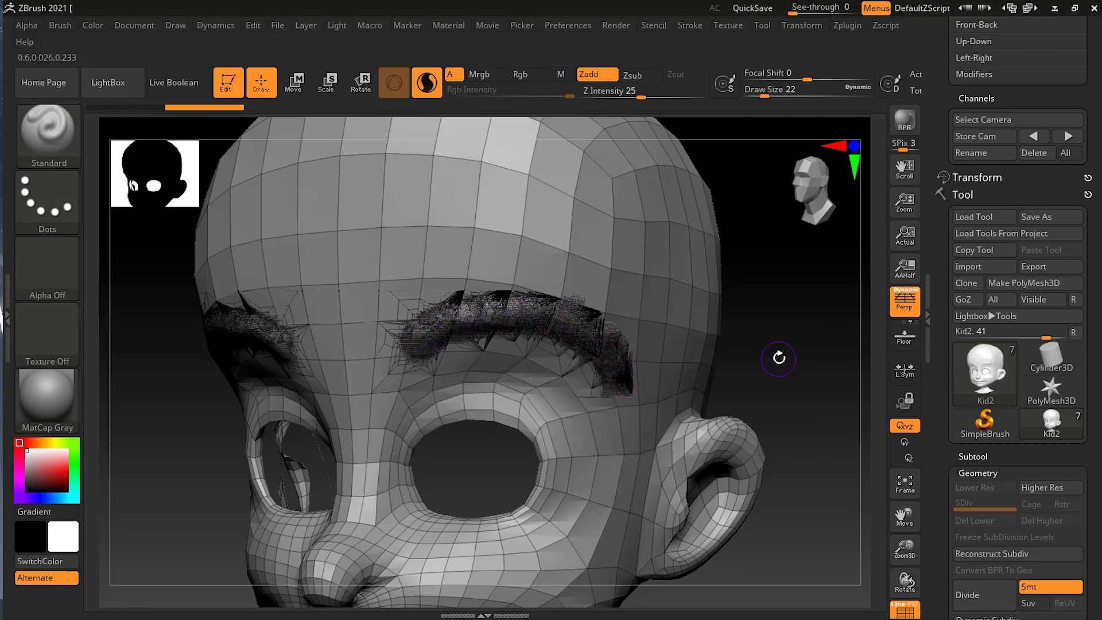
pyautogui.moveTo(779, 357); pyautogui.dragTo(828, 380)
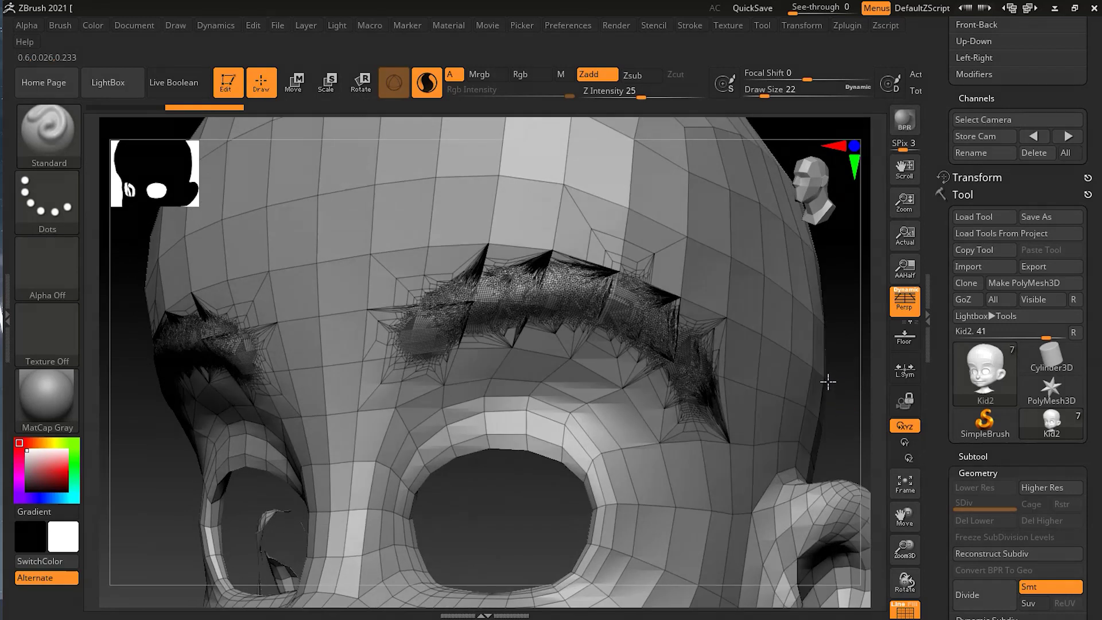
pyautogui.keyDown('alt'); pyautogui.moveTo(843, 445); pyautogui.dragTo(776, 434); pyautogui.keyUp('alt')
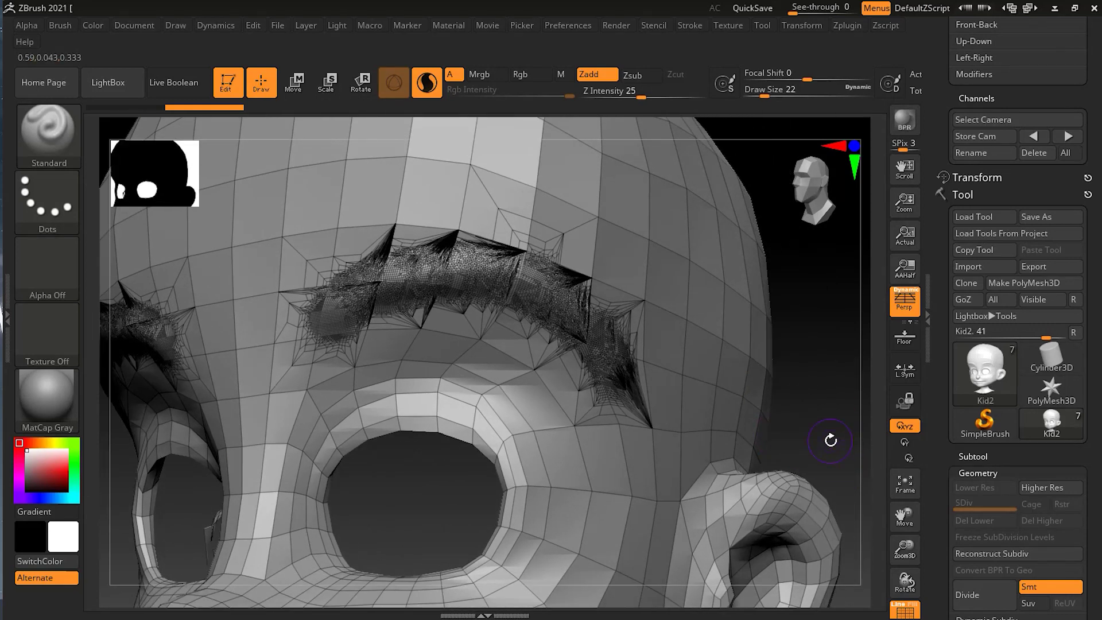
pyautogui.hotkey('shift', 'f')
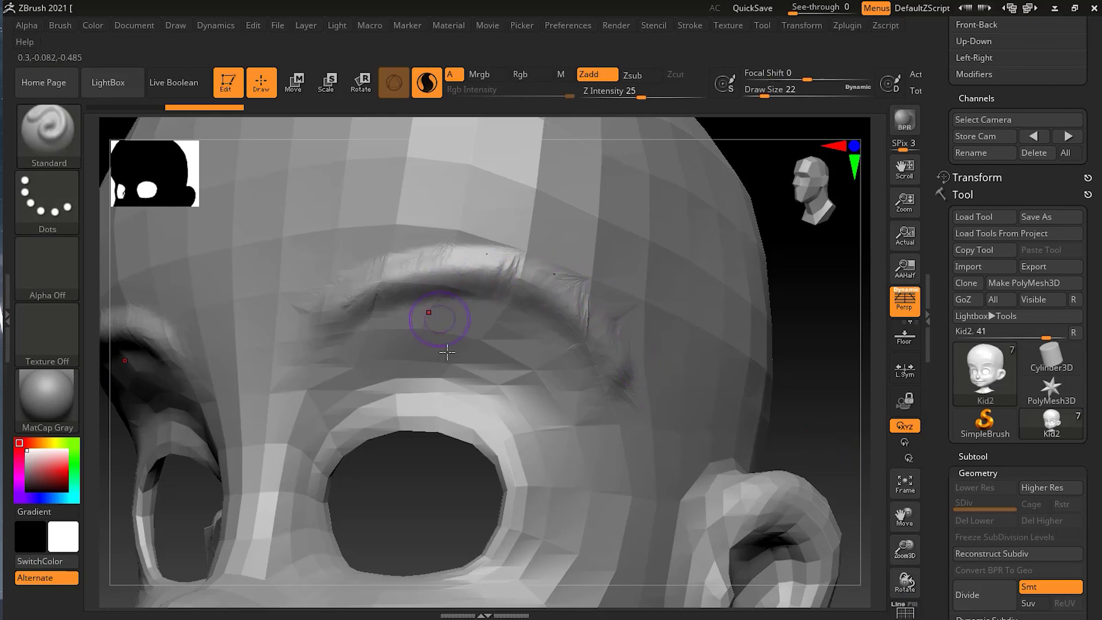
# Smooth the brow's lower crease, jagged upper edge, specks and forehead crease
pyautogui.press('shift')
pyautogui.keyDown('shift'); pyautogui.moveTo(446, 358); pyautogui.dragTo(328, 373); pyautogui.keyUp('shift')
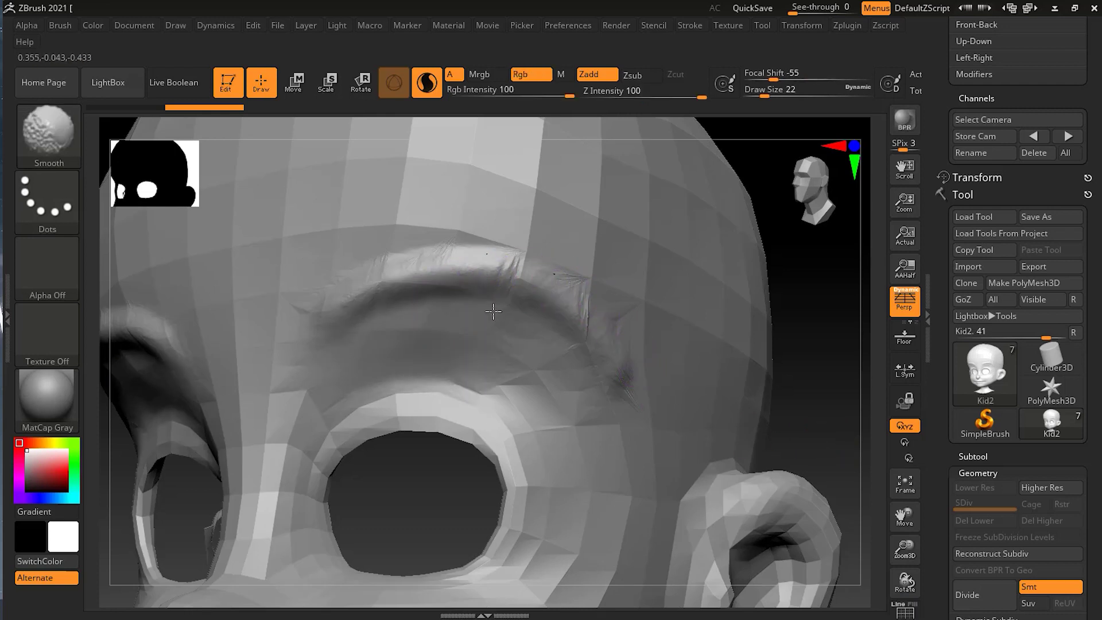
pyautogui.keyDown('shift'); pyautogui.moveTo(602, 270); pyautogui.dragTo(304, 314); pyautogui.keyUp('shift')
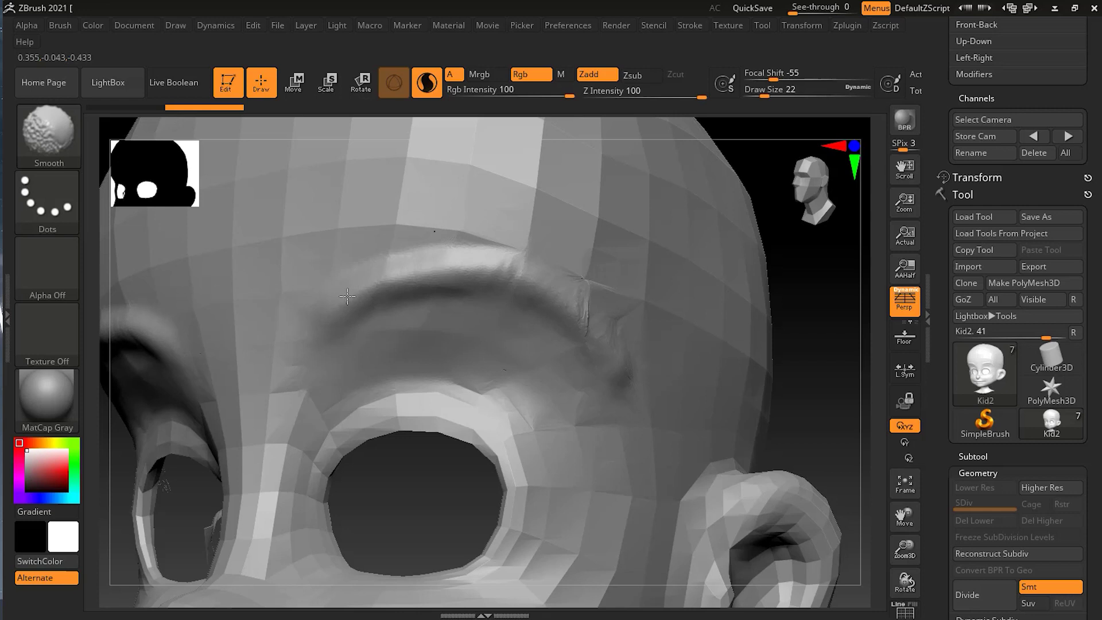
pyautogui.moveTo(552, 255)
pyautogui.keyDown('shift'); pyautogui.mouseDown()
pyautogui.moveTo(402, 230)
pyautogui.moveTo(435, 194)
pyautogui.mouseUp(); pyautogui.keyUp('shift')
pyautogui.keyDown('shift'); pyautogui.moveTo(569, 223); pyautogui.dragTo(533, 204); pyautogui.keyUp('shift')
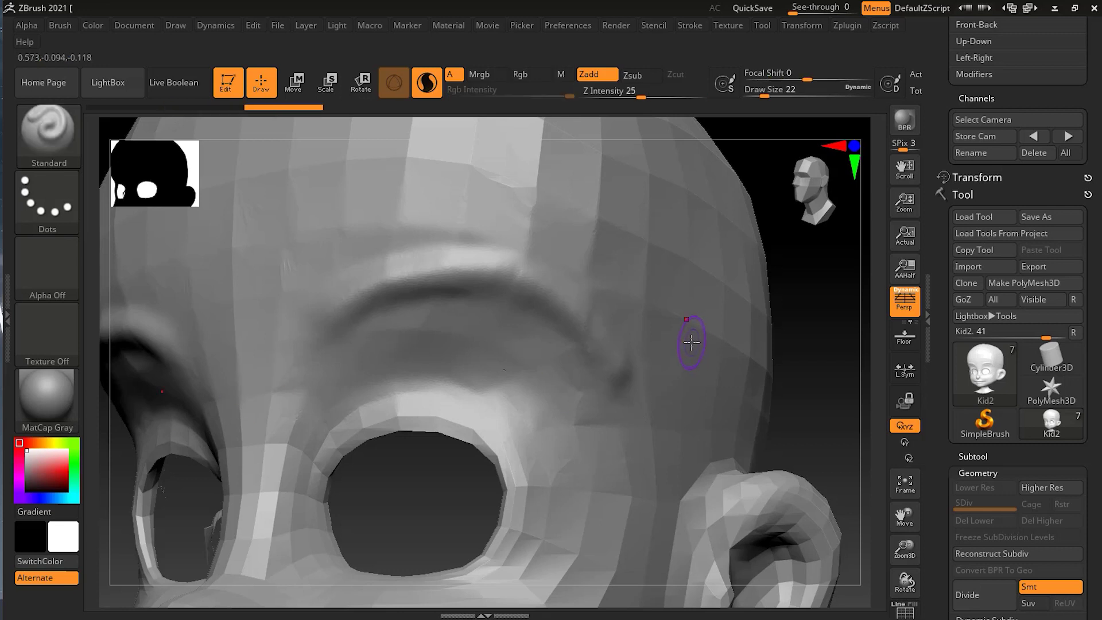
# Show the polyframe again, undo the last brow edit, and zoom in on the brow
pyautogui.hotkey('shift', 'f')
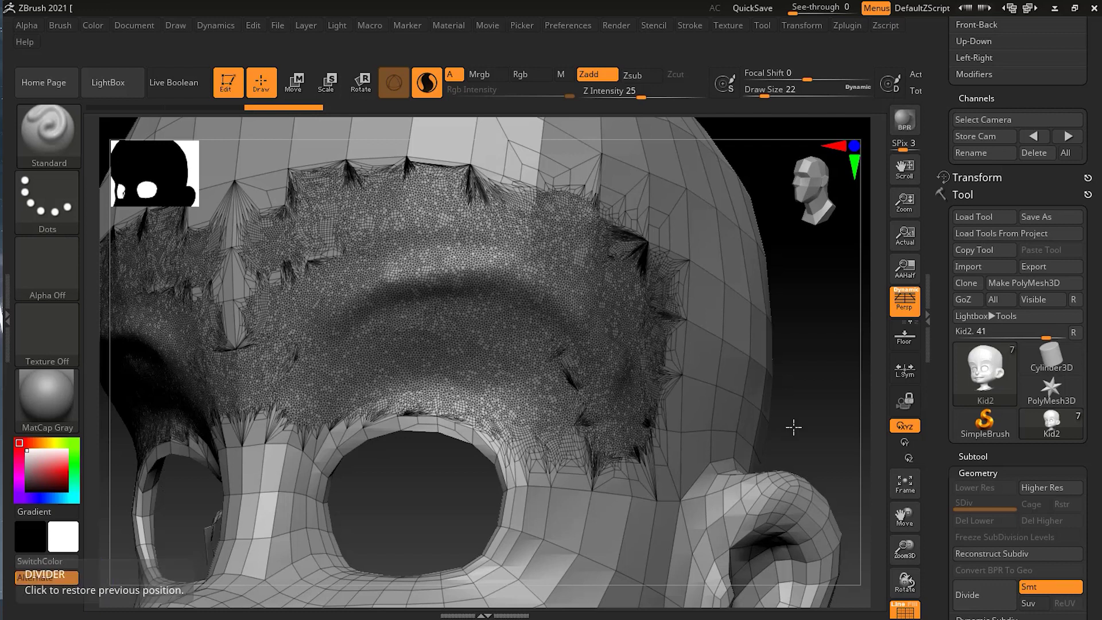
pyautogui.hotkey('ctrl', 'z')
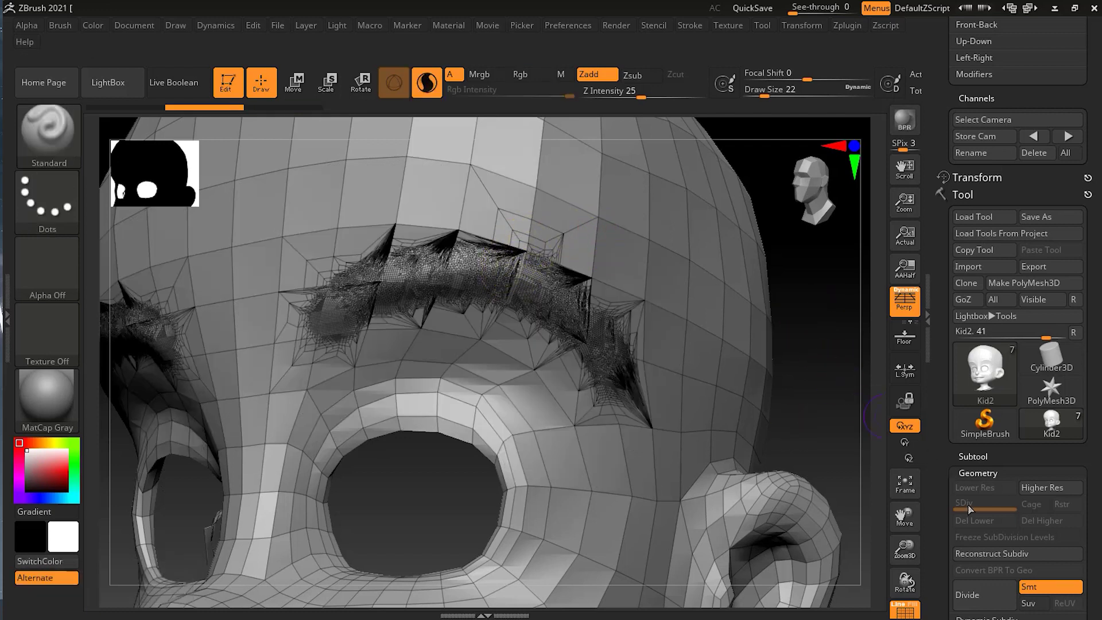
pyautogui.moveTo(904, 548); pyautogui.dragTo(924, 612)
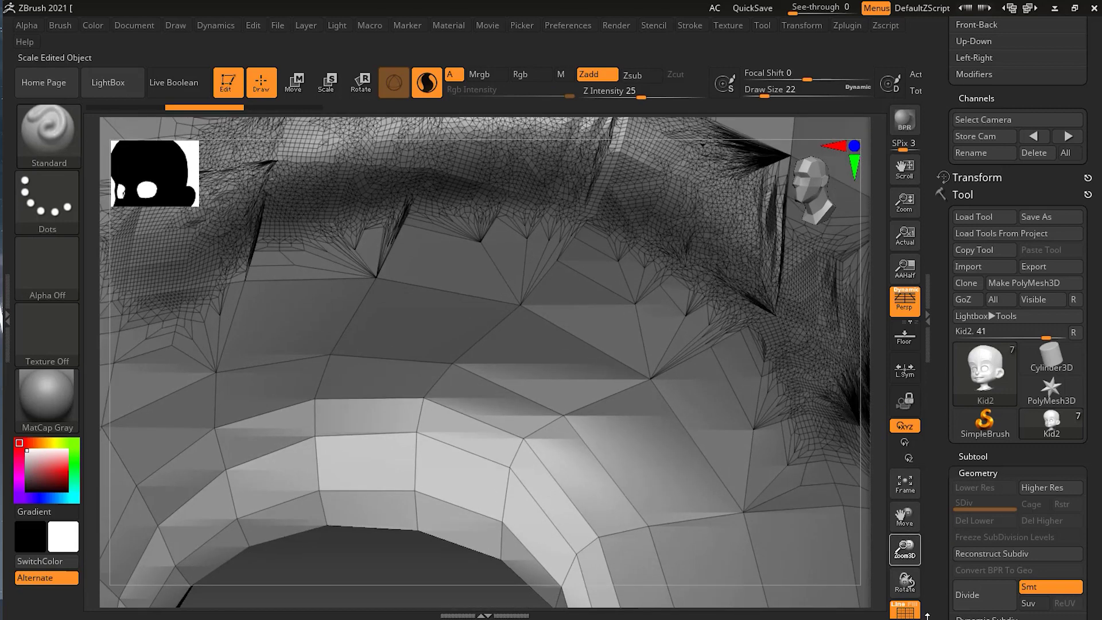
pyautogui.moveTo(904, 515); pyautogui.dragTo(878, 561)
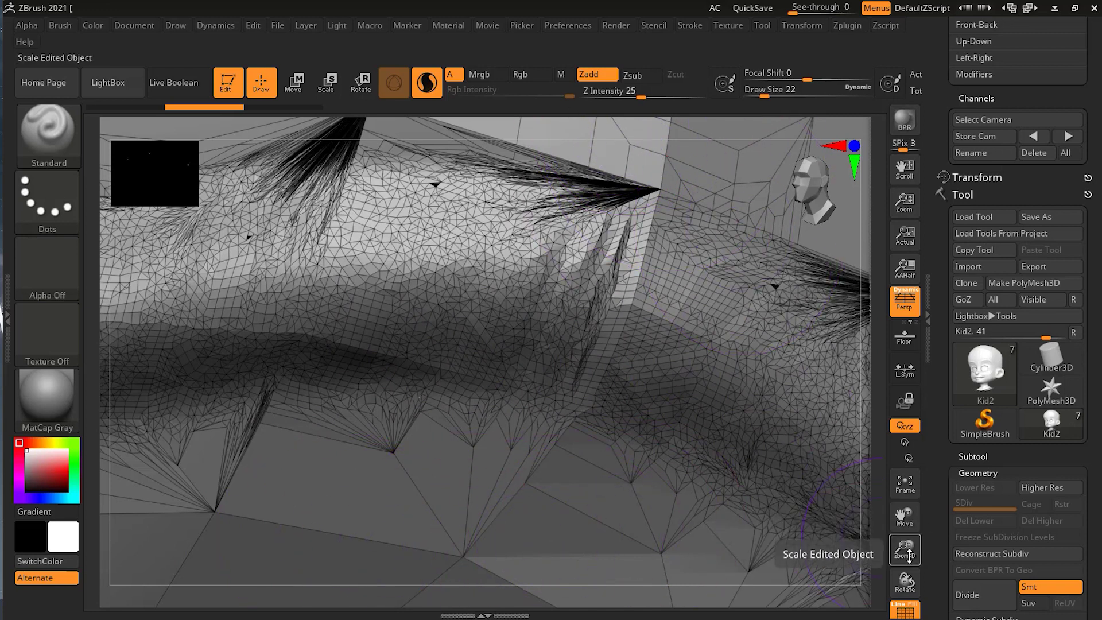
pyautogui.moveTo(917, 556); pyautogui.dragTo(912, 505)
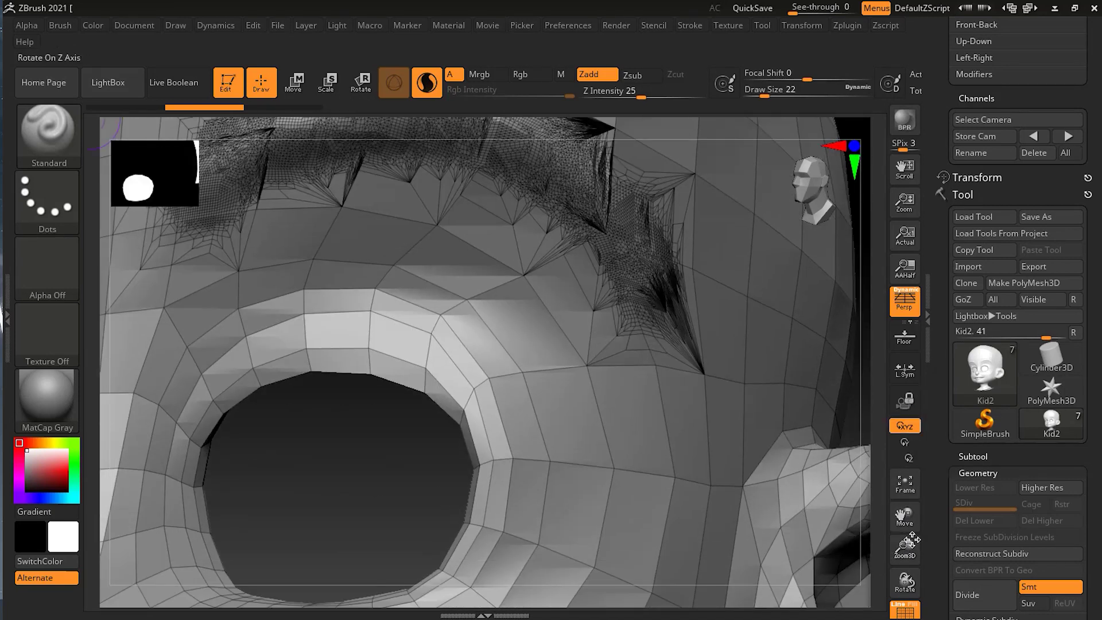
# Turn to a three-quarter view, reduce brush size to 14, and draw along the upper eye socket
pyautogui.moveTo(905, 550); pyautogui.dragTo(906, 556)
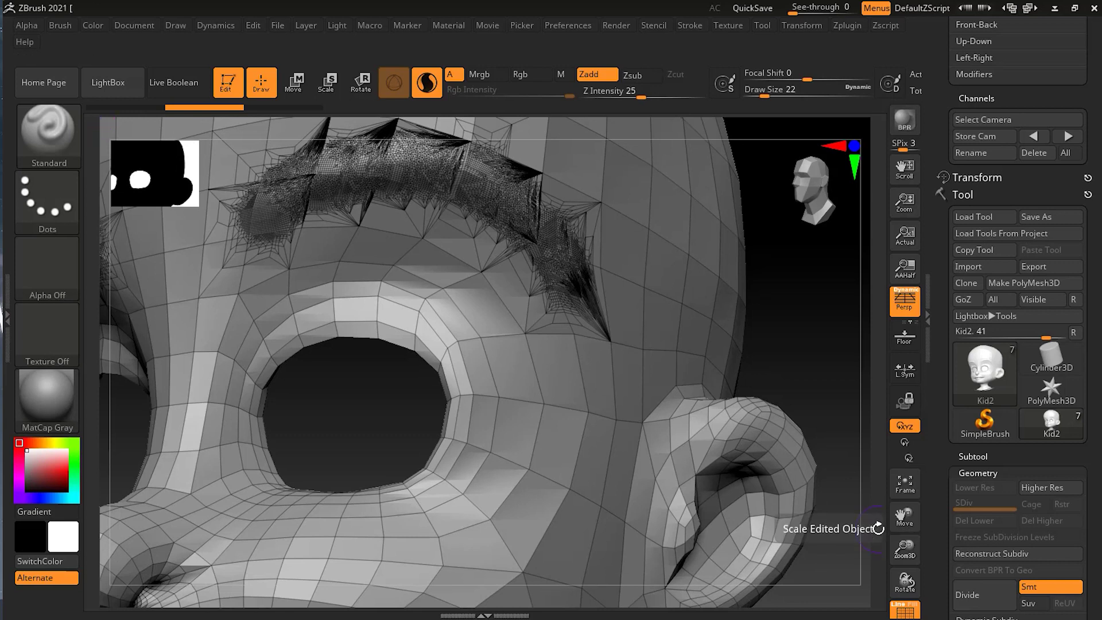
pyautogui.moveTo(819, 352); pyautogui.dragTo(834, 253)
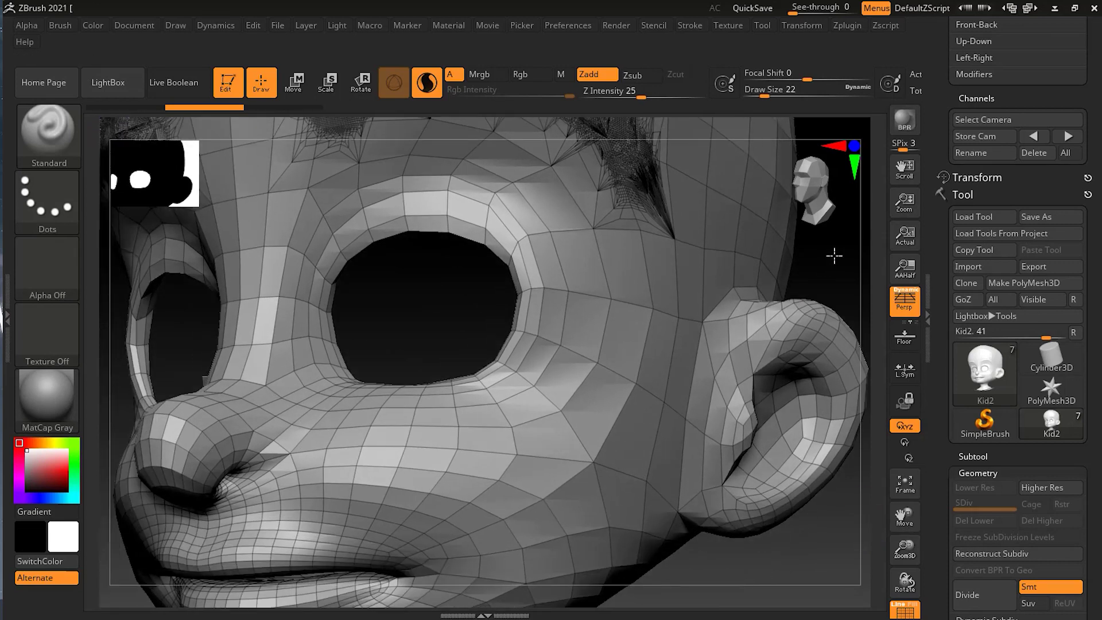
pyautogui.moveTo(769, 556)
pyautogui.mouseDown()
pyautogui.moveTo(795, 546)
pyautogui.moveTo(787, 536)
pyautogui.moveTo(787, 580)
pyautogui.moveTo(781, 568)
pyautogui.mouseUp()
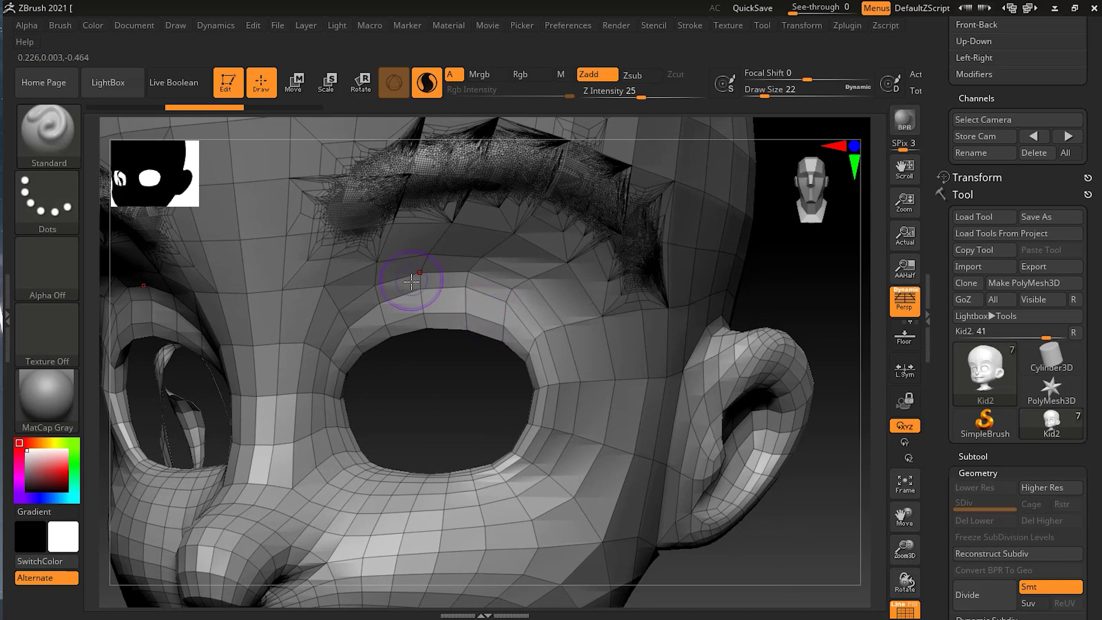
pyautogui.press('s')
pyautogui.moveTo(412, 281); pyautogui.dragTo(396, 281)
pyautogui.moveTo(316, 357)
pyautogui.mouseDown()
pyautogui.moveTo(380, 293)
pyautogui.moveTo(448, 265)
pyautogui.moveTo(508, 287)
pyautogui.moveTo(545, 330)
pyautogui.moveTo(575, 406)
pyautogui.mouseUp()
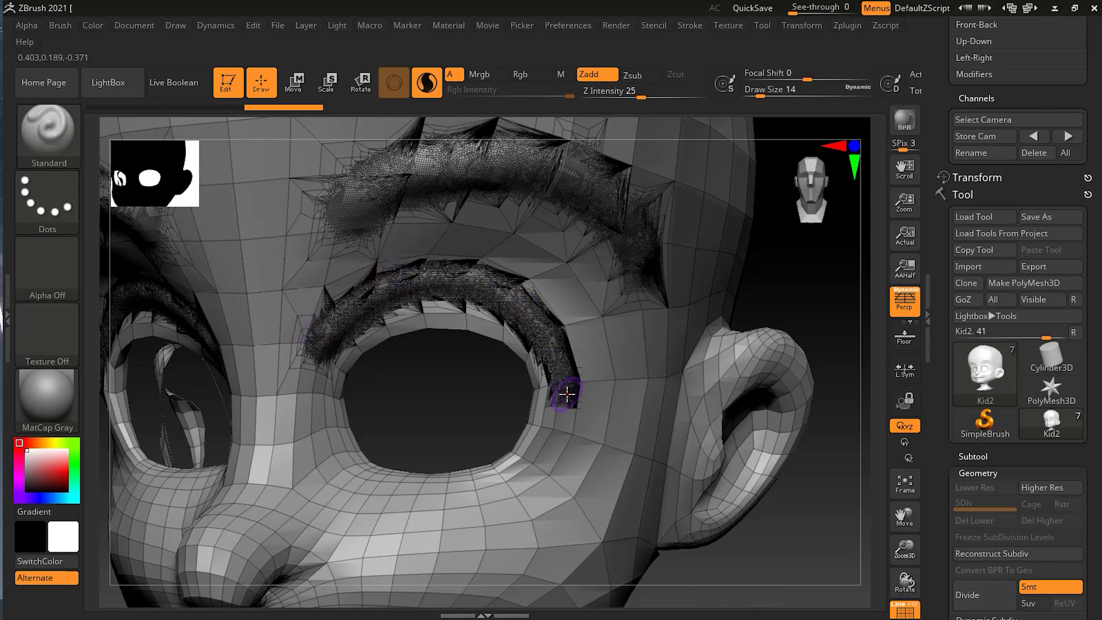
# Hide the polyframe and raise curved ridges along and below the lower eye-socket rim
pyautogui.press('shift')
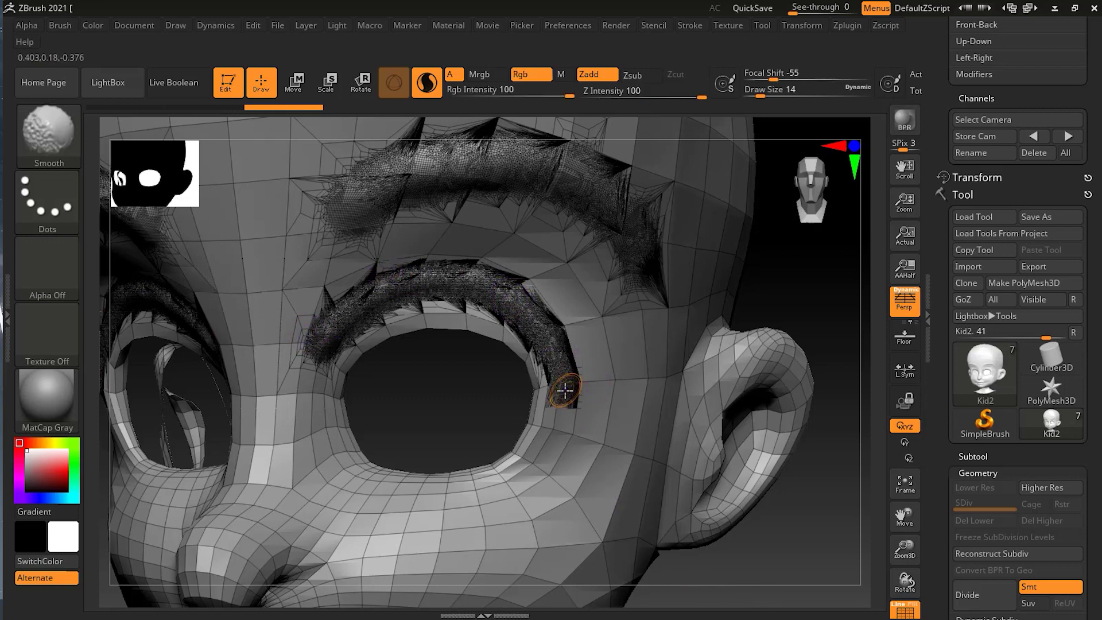
pyautogui.hotkey('shift', 'f')
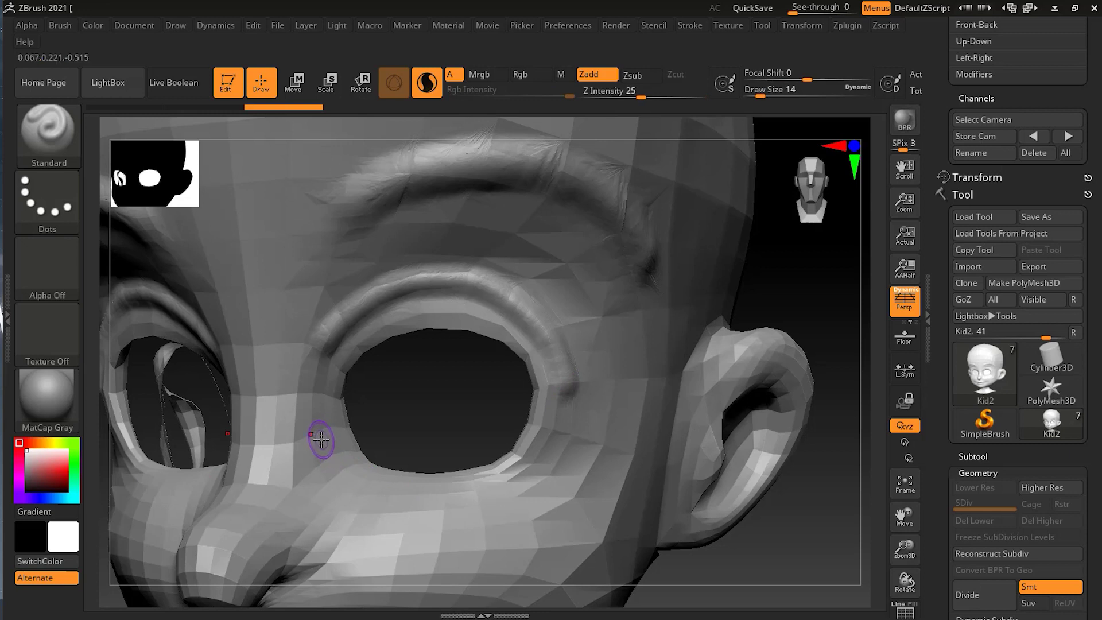
pyautogui.moveTo(321, 439)
pyautogui.mouseDown()
pyautogui.moveTo(340, 473)
pyautogui.moveTo(386, 504)
pyautogui.moveTo(457, 500)
pyautogui.moveTo(527, 470)
pyautogui.mouseUp()
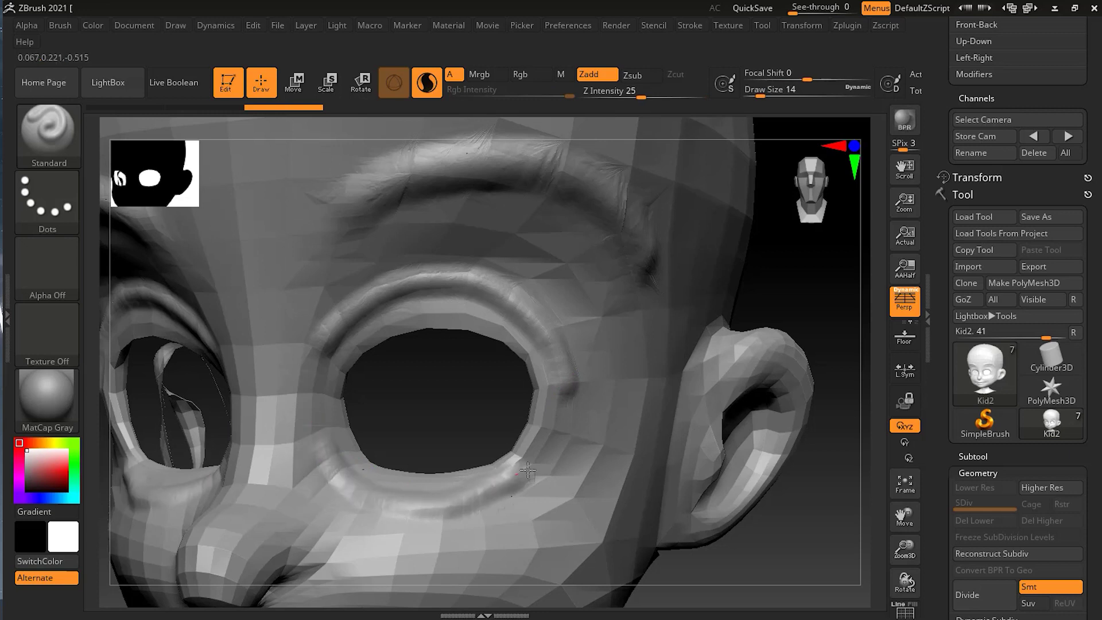
pyautogui.moveTo(613, 441)
pyautogui.mouseDown()
pyautogui.moveTo(522, 519)
pyautogui.moveTo(423, 526)
pyautogui.moveTo(307, 495)
pyautogui.mouseUp()
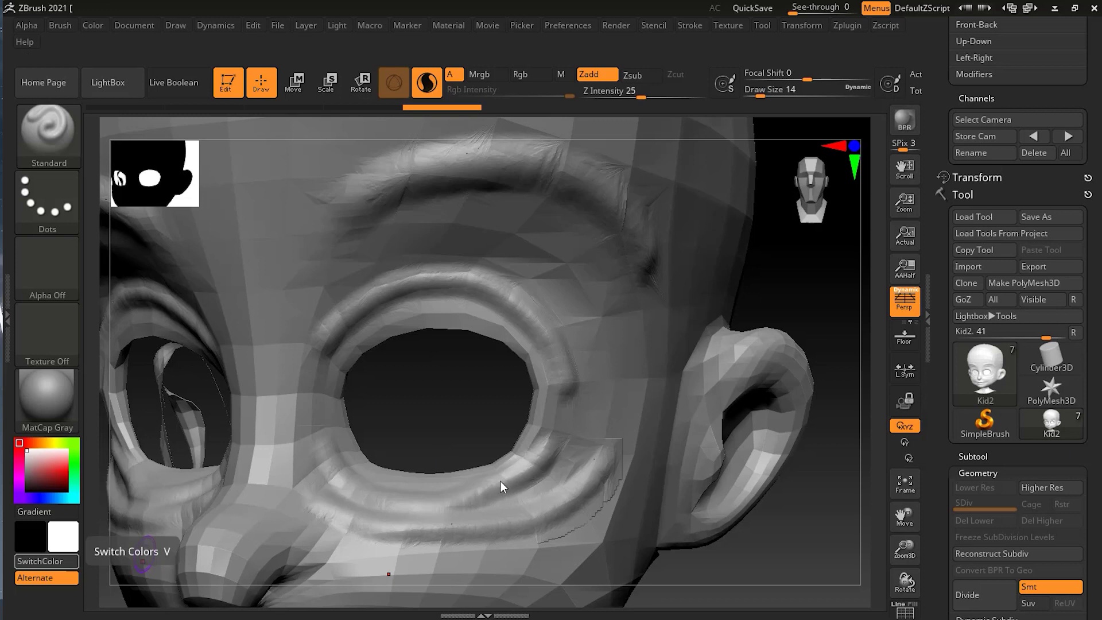
pyautogui.moveTo(583, 484)
pyautogui.mouseDown()
pyautogui.moveTo(453, 531)
pyautogui.moveTo(396, 525)
pyautogui.mouseUp()
# Carve a groove along the socket's lower inner rim, then set Draw Size to 5
pyautogui.moveTo(511, 457)
pyautogui.mouseDown()
pyautogui.moveTo(500, 479)
pyautogui.moveTo(414, 502)
pyautogui.moveTo(341, 464)
pyautogui.moveTo(330, 436)
pyautogui.mouseUp()
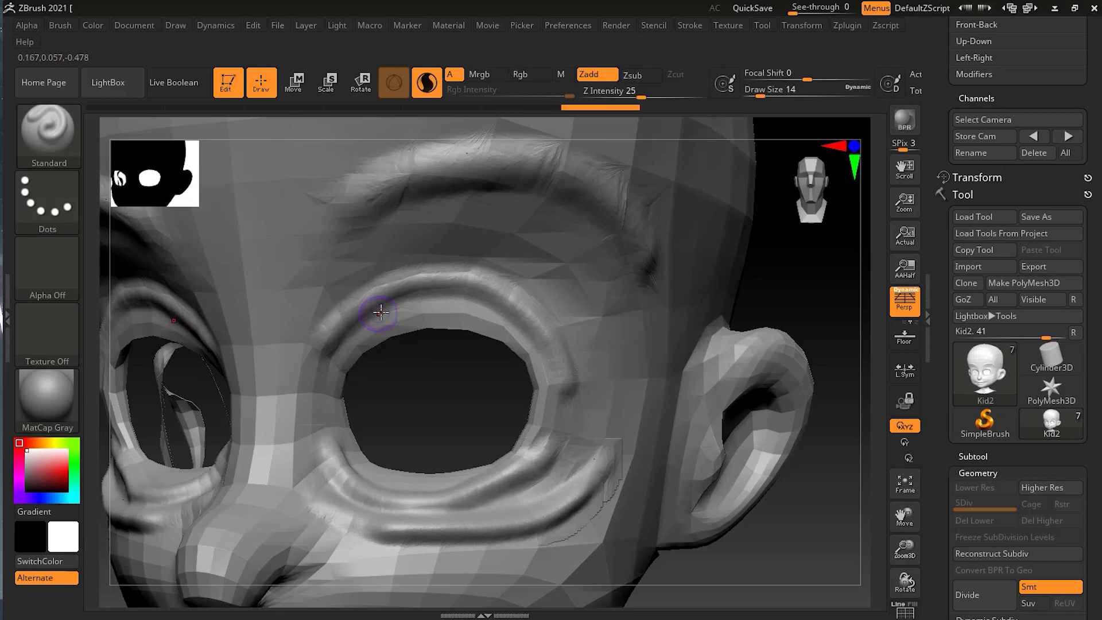
pyautogui.moveTo(425, 393); pyautogui.dragTo(422, 399)
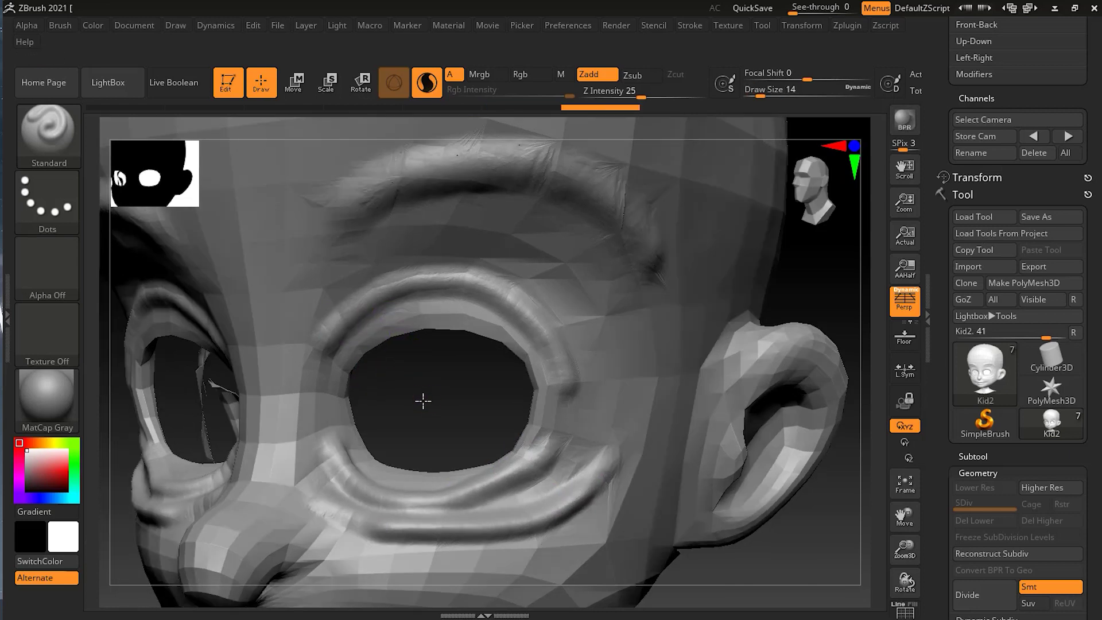
pyautogui.write('s')
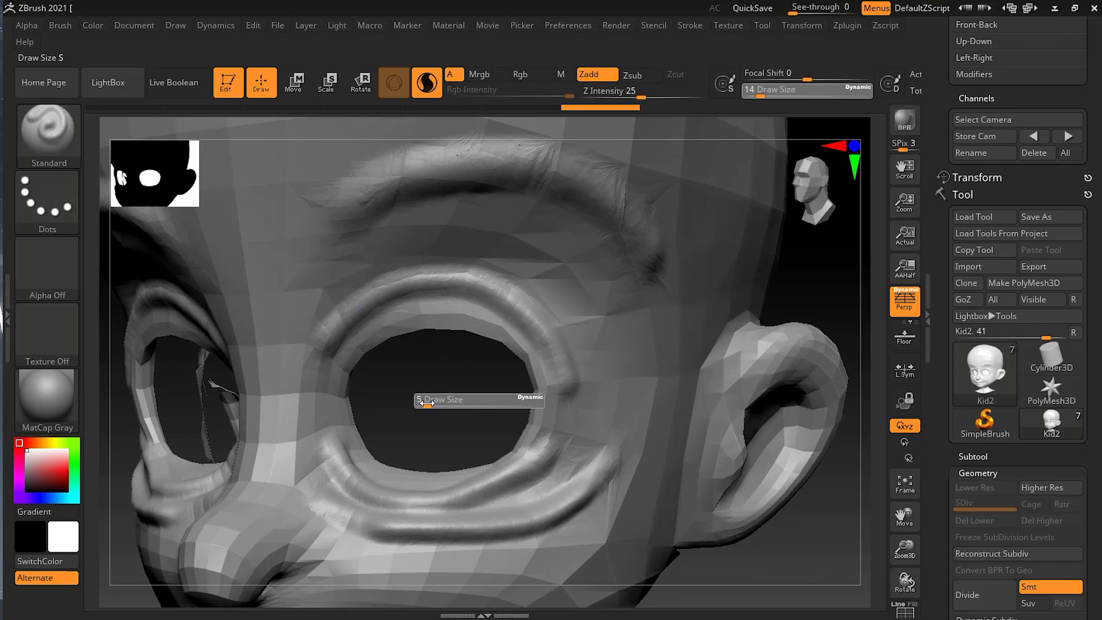
pyautogui.write('5')
pyautogui.press('Return')
# Raise thin ridges along the brow and upper eyelid and crease the lower eyelid
pyautogui.moveTo(456, 163)
pyautogui.mouseDown()
pyautogui.moveTo(598, 182)
pyautogui.moveTo(630, 207)
pyautogui.moveTo(642, 249)
pyautogui.mouseUp()
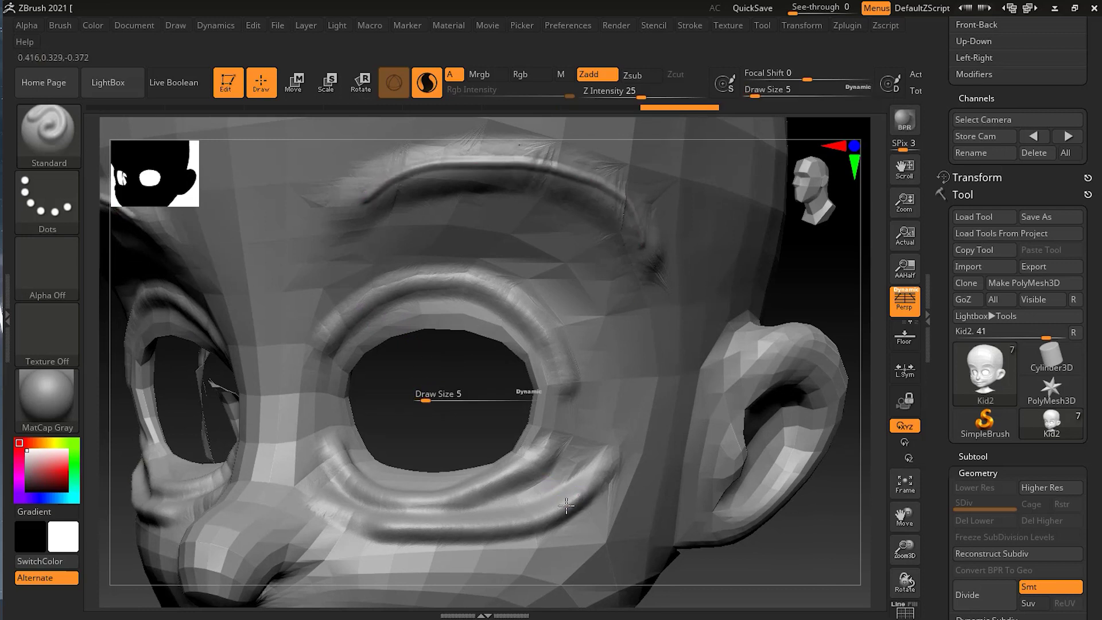
pyautogui.moveTo(574, 496)
pyautogui.mouseDown()
pyautogui.moveTo(506, 519)
pyautogui.moveTo(402, 527)
pyautogui.mouseUp()
pyautogui.moveTo(505, 471)
pyautogui.mouseDown()
pyautogui.moveTo(485, 498)
pyautogui.moveTo(367, 493)
pyautogui.moveTo(398, 488)
pyautogui.mouseUp()
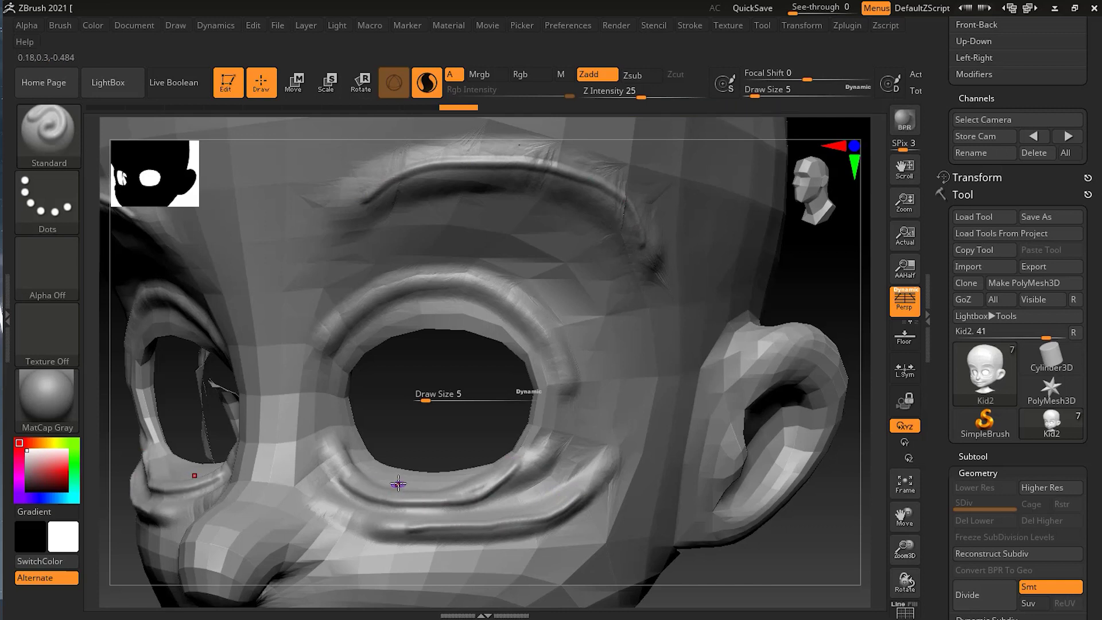
pyautogui.hotkey('shift', 'f')
pyautogui.moveTo(559, 367)
pyautogui.mouseDown()
pyautogui.moveTo(510, 299)
pyautogui.moveTo(459, 284)
pyautogui.moveTo(402, 289)
pyautogui.moveTo(363, 307)
pyautogui.moveTo(333, 340)
pyautogui.mouseUp()
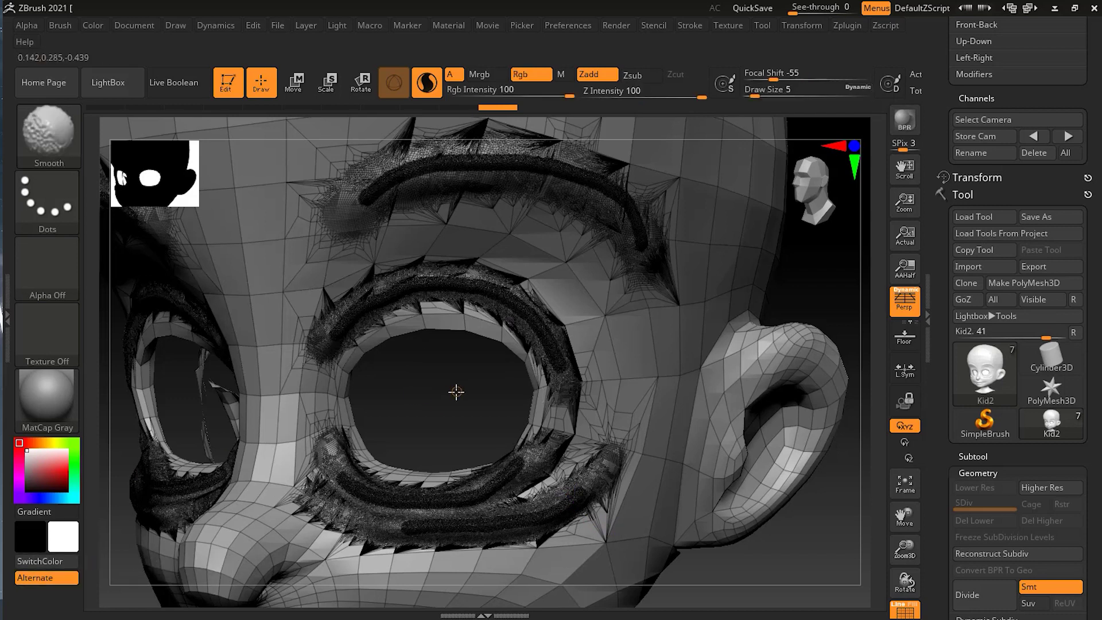
pyautogui.hotkey('shift', 'f')
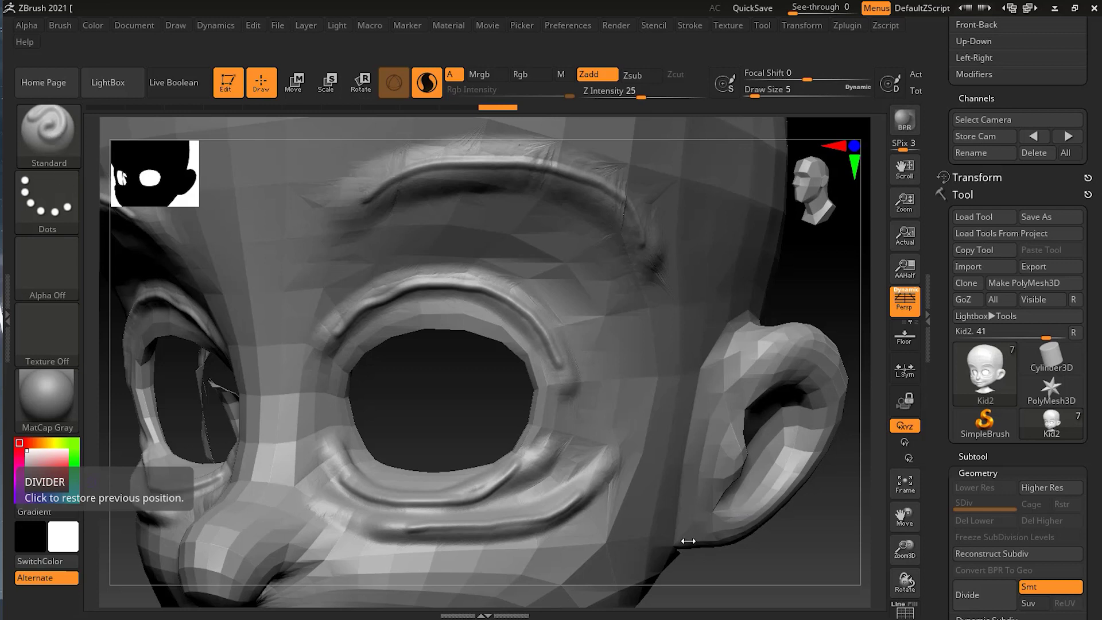
# Select the Move brush and enlarge Draw Size to 90
pyautogui.press('b')
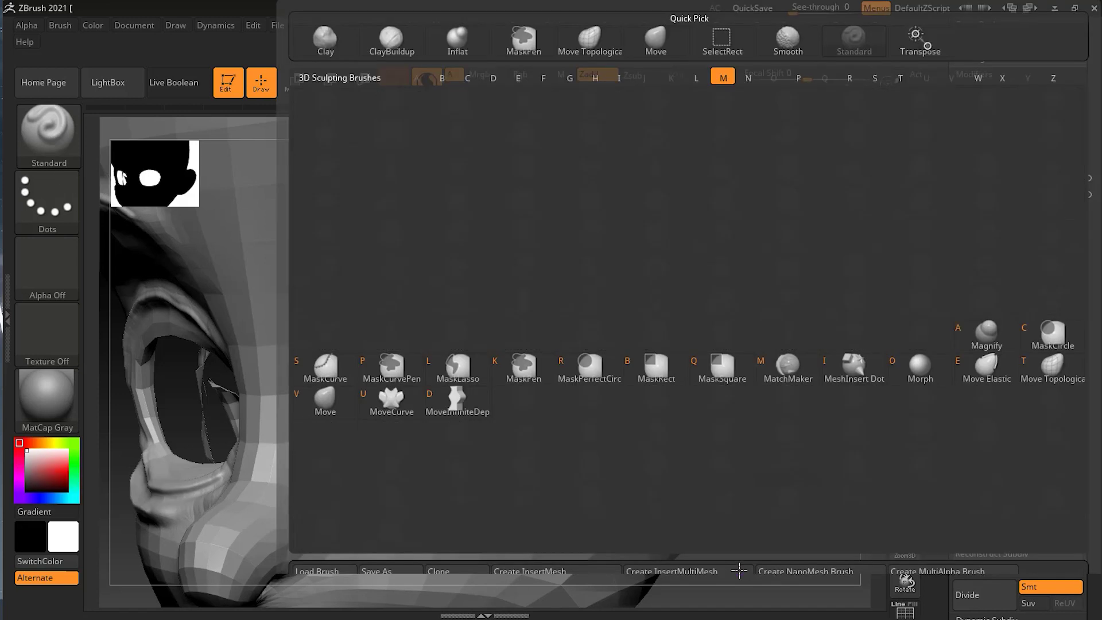
pyautogui.press('m')
pyautogui.press('v')
pyautogui.moveTo(737, 543); pyautogui.dragTo(683, 531)
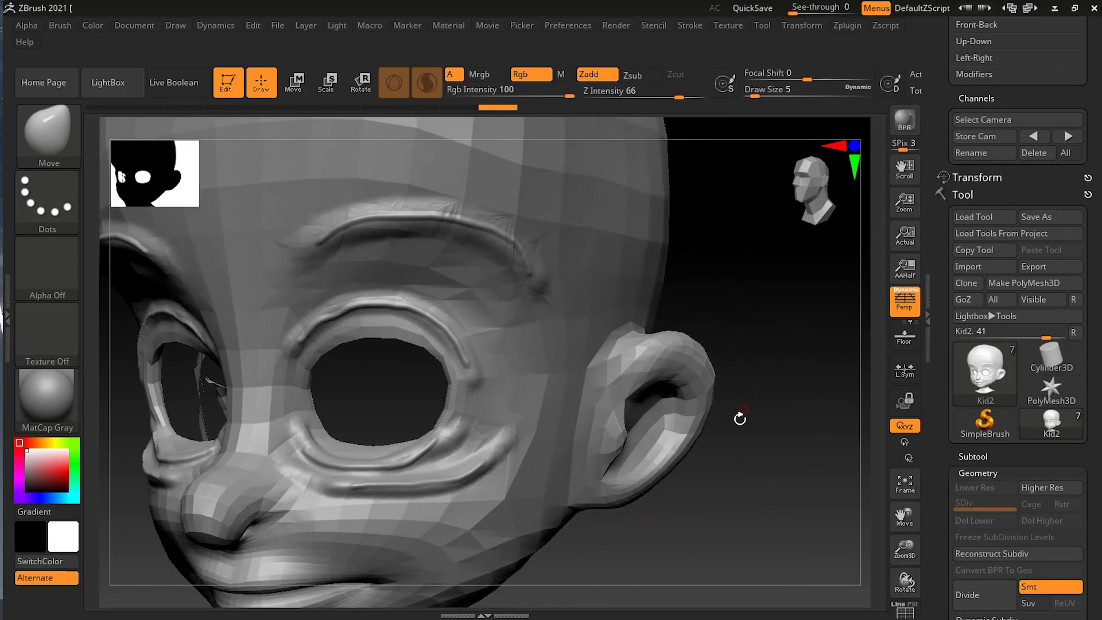
pyautogui.press('s')
pyautogui.moveTo(740, 420); pyautogui.dragTo(770, 422)
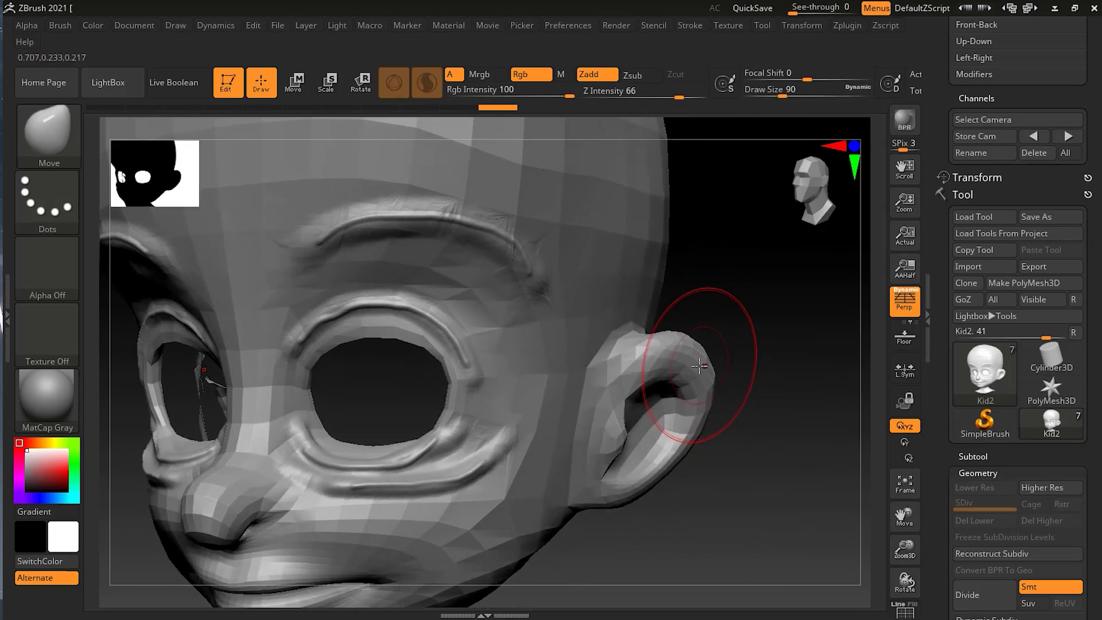
# Pull the ear tip up and its back edge outward, undoing two overshoots
pyautogui.moveTo(699, 366); pyautogui.dragTo(762, 324)
pyautogui.moveTo(665, 471)
pyautogui.mouseDown()
pyautogui.moveTo(691, 492)
pyautogui.moveTo(725, 460)
pyautogui.mouseUp()
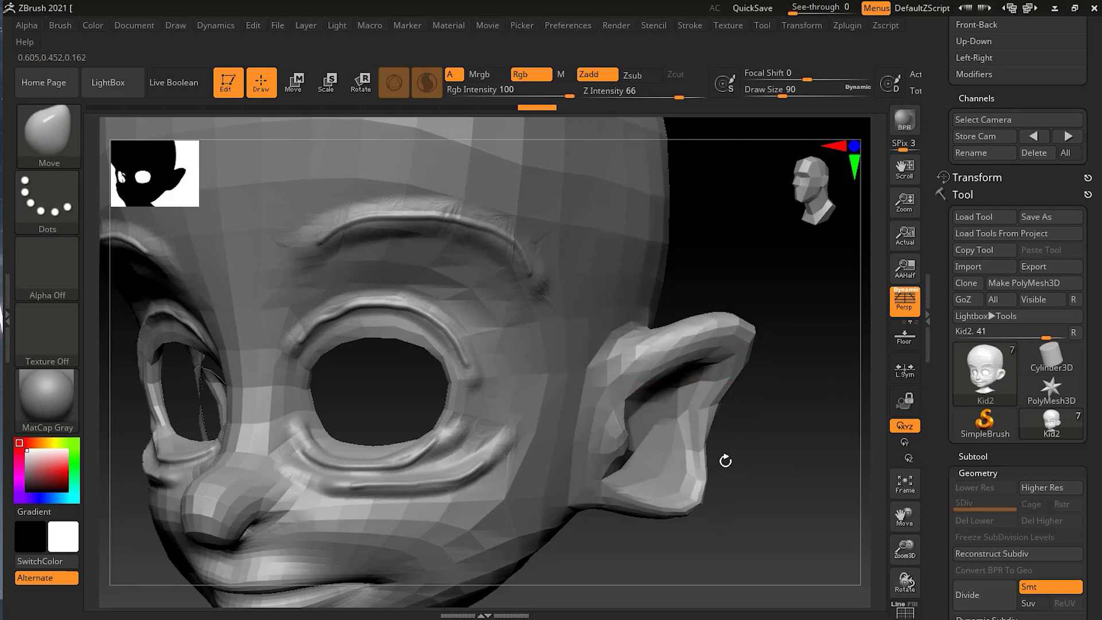
pyautogui.moveTo(717, 413); pyautogui.dragTo(766, 396)
pyautogui.moveTo(741, 318); pyautogui.dragTo(742, 263)
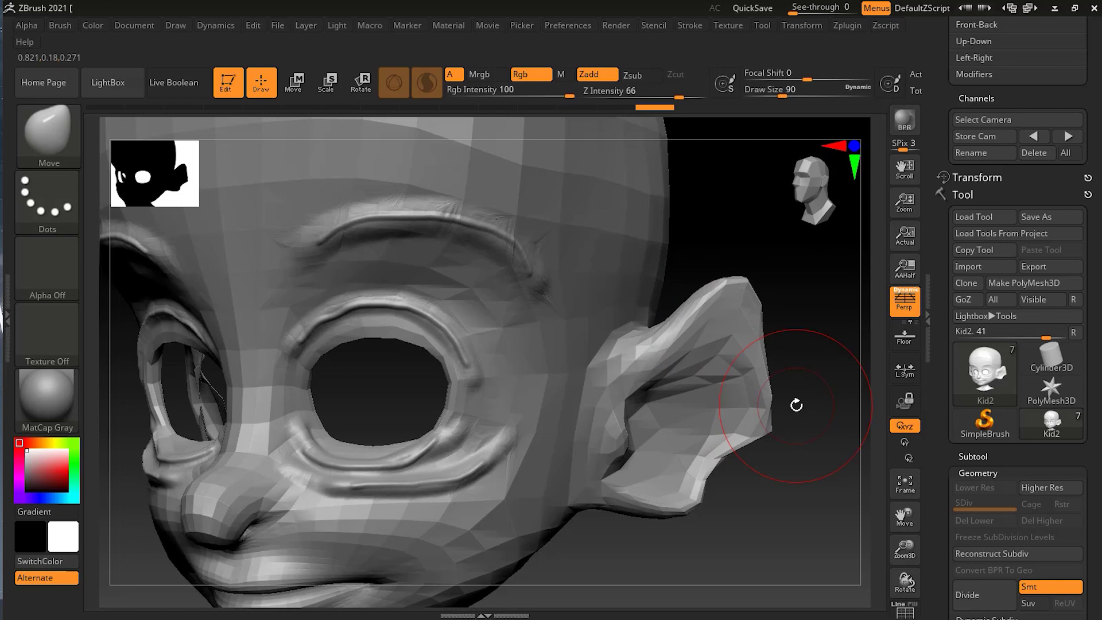
pyautogui.hotkey('ctrl', 'z')
pyautogui.hotkey('ctrl', 'z')
pyautogui.hotkey('ctrl', 'z')
pyautogui.hotkey('ctrl', 'z')
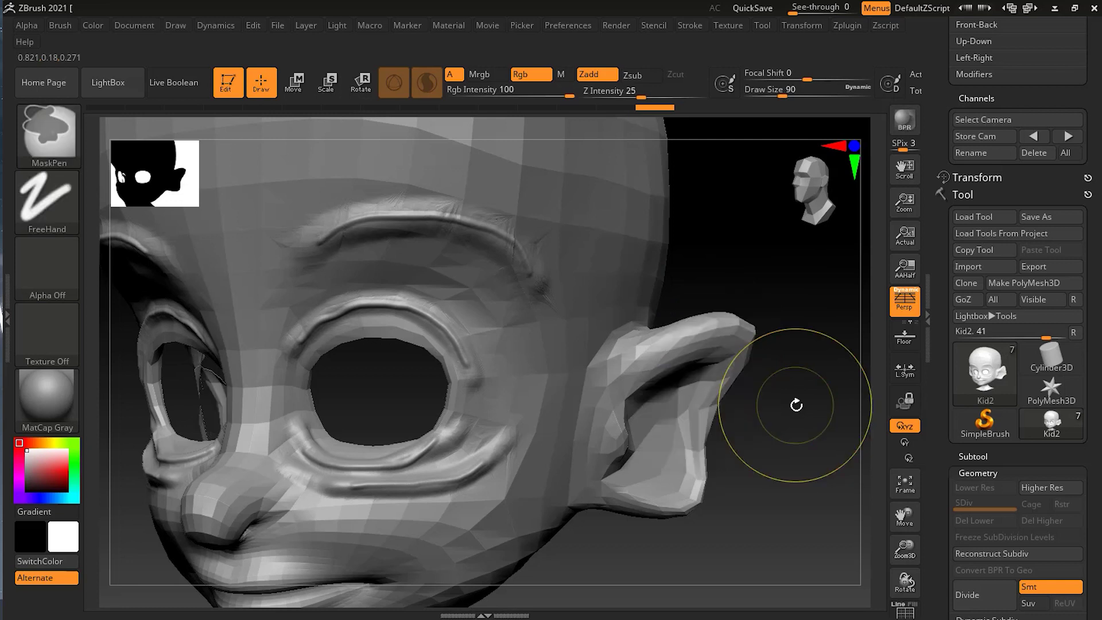
pyautogui.hotkey('ctrl', 'z')
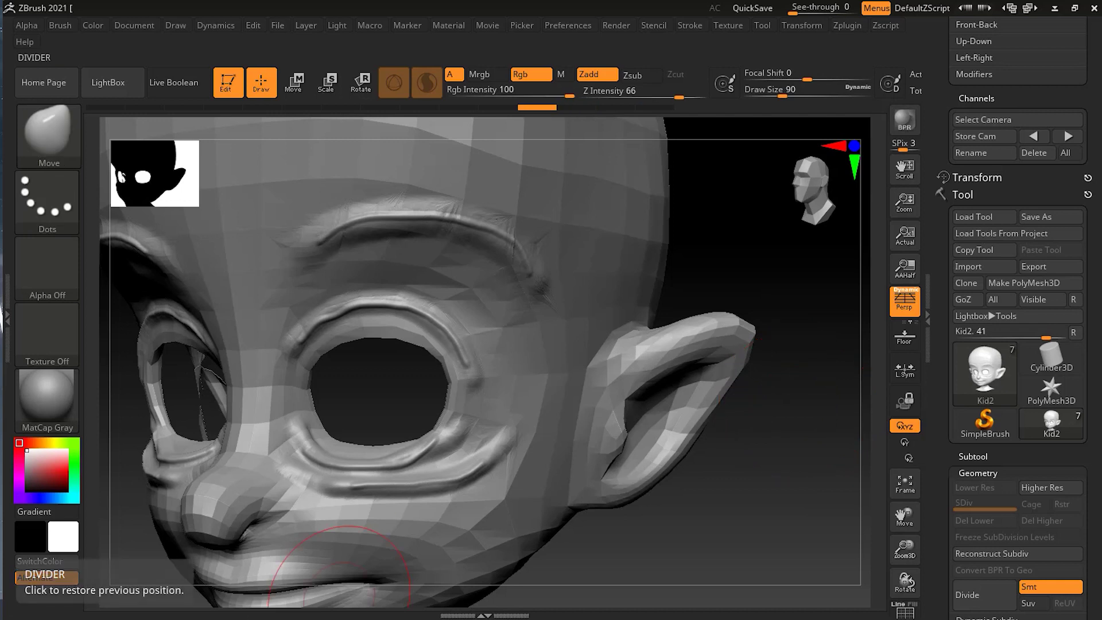
pyautogui.moveTo(763, 487)
pyautogui.mouseDown()
pyautogui.moveTo(782, 494)
pyautogui.moveTo(754, 472)
pyautogui.mouseUp()
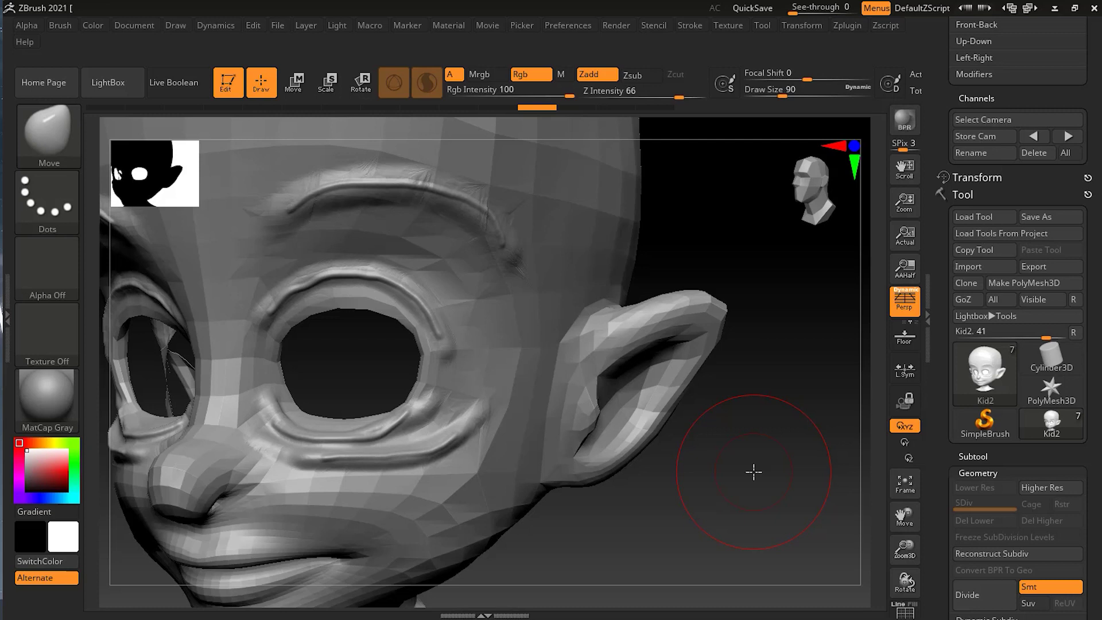
# Pick SnakeHook from the brush list filtered to brushes starting with S
pyautogui.press('b')
pyautogui.press('s')
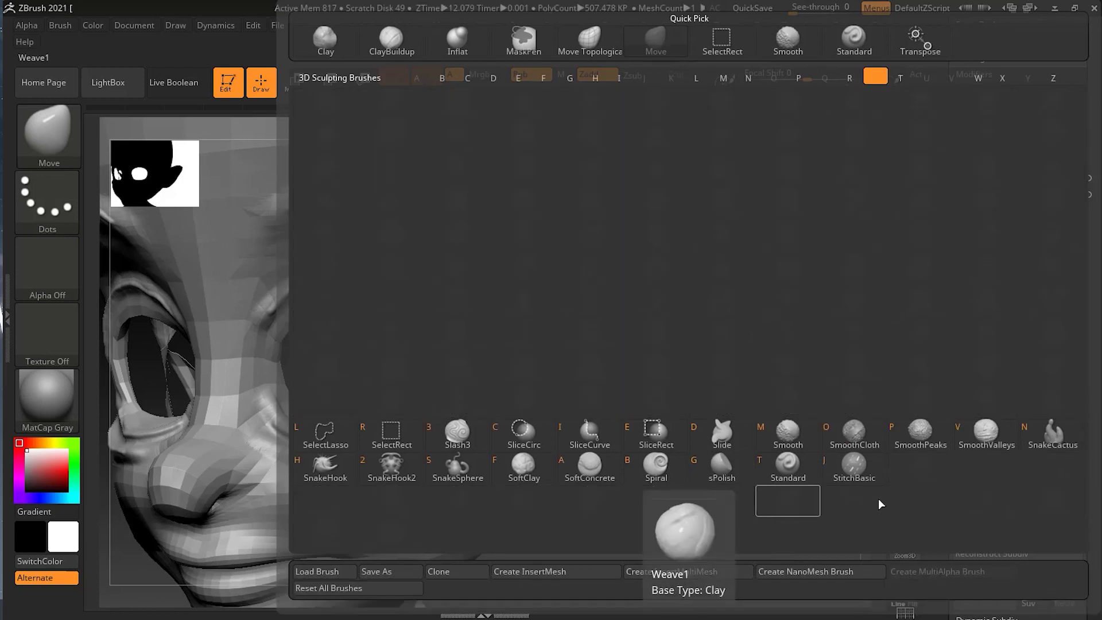
pyautogui.click(325, 466)
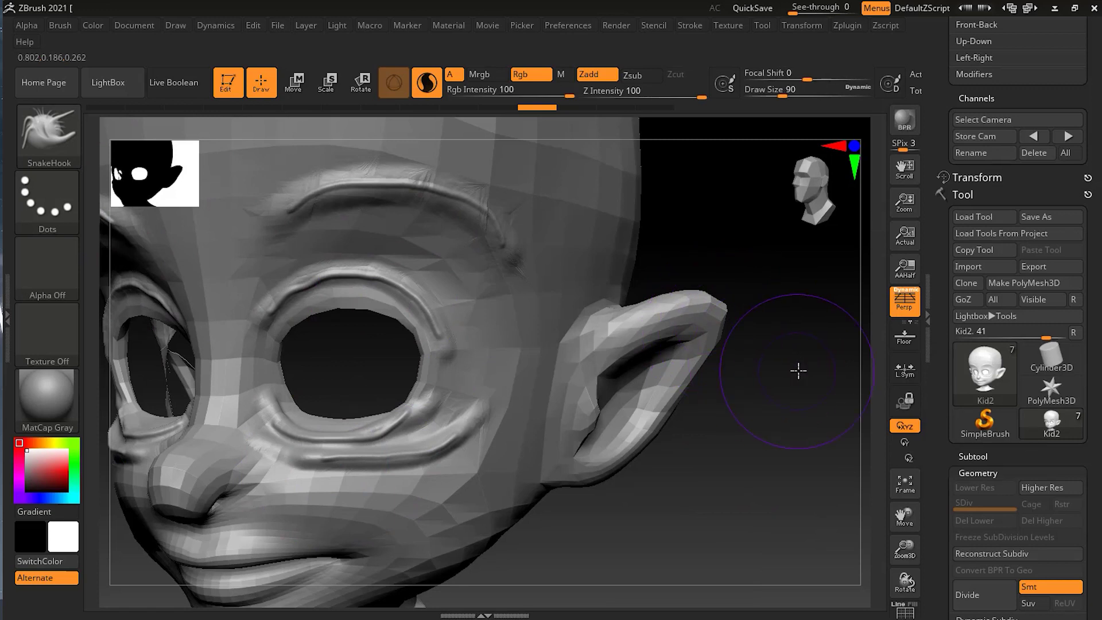
# Stretch the ear tip up and outward with SnakeHook and fill the lobe's front notch
pyautogui.moveTo(797, 369)
pyautogui.mouseDown()
pyautogui.moveTo(740, 298)
pyautogui.moveTo(748, 280)
pyautogui.mouseUp()
pyautogui.moveTo(679, 437)
pyautogui.mouseDown()
pyautogui.moveTo(652, 480)
pyautogui.moveTo(668, 473)
pyautogui.moveTo(696, 393)
pyautogui.moveTo(714, 398)
pyautogui.moveTo(720, 367)
pyautogui.mouseUp()
pyautogui.moveTo(591, 476)
pyautogui.mouseDown()
pyautogui.moveTo(579, 488)
pyautogui.moveTo(573, 471)
pyautogui.moveTo(592, 467)
pyautogui.moveTo(576, 400)
pyautogui.mouseUp()
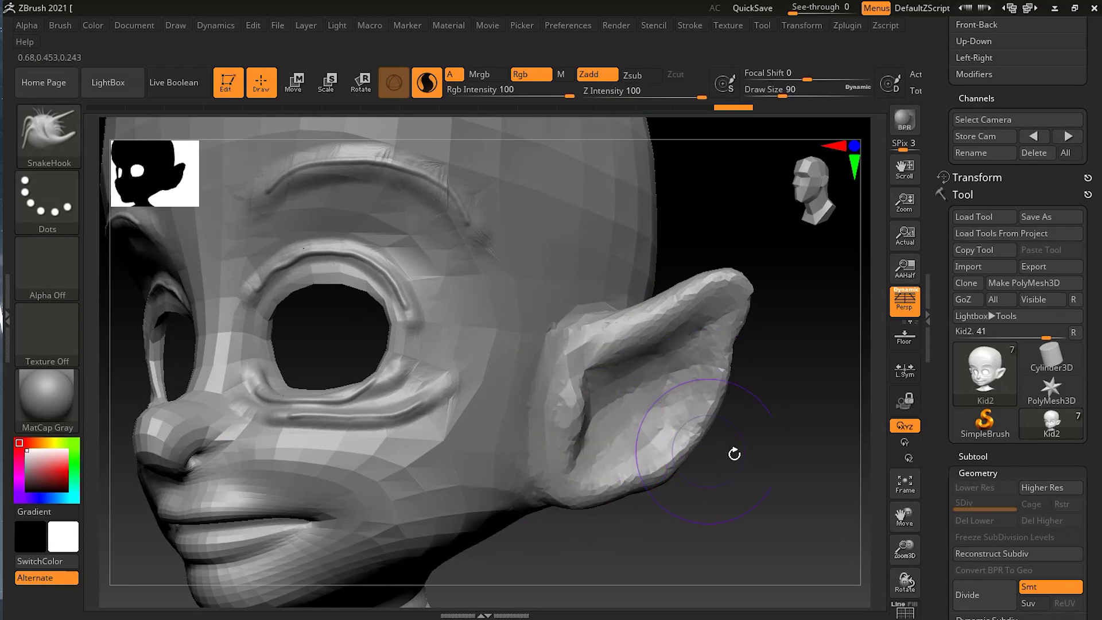
pyautogui.moveTo(732, 452)
pyautogui.mouseDown()
pyautogui.moveTo(745, 509)
pyautogui.moveTo(581, 418)
pyautogui.moveTo(590, 427)
pyautogui.mouseUp()
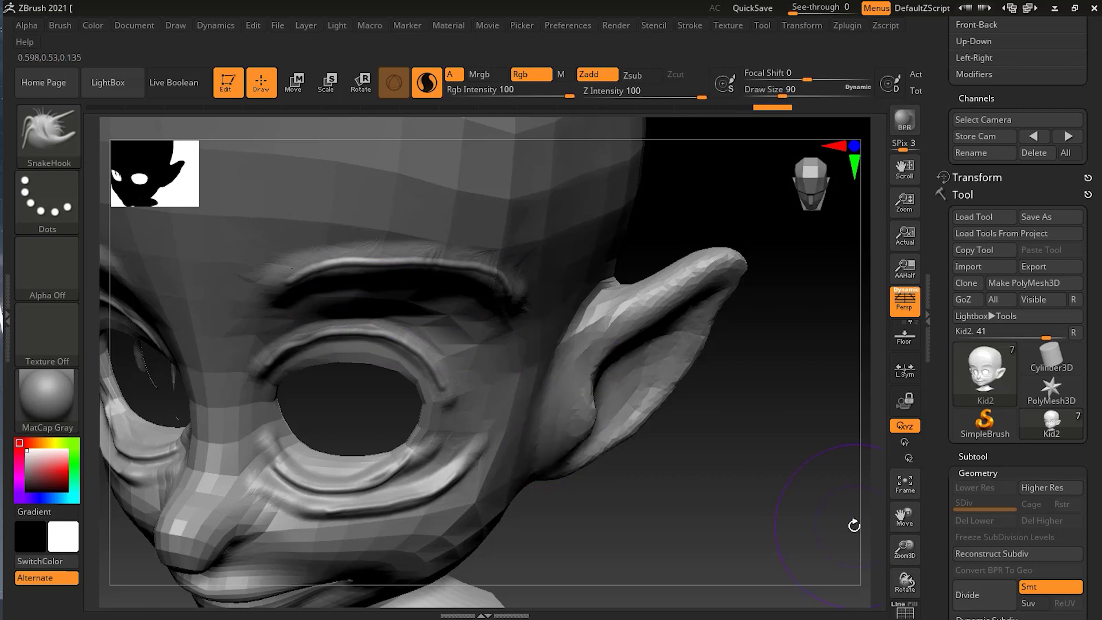
pyautogui.moveTo(853, 521)
pyautogui.mouseDown()
pyautogui.moveTo(797, 432)
pyautogui.moveTo(801, 448)
pyautogui.mouseUp()
pyautogui.press('ctrl')
# Undo recent ear edits, show polyframe, then pull the ear tip up and the lobe down
pyautogui.hotkey('ctrl', 'z')
pyautogui.hotkey('ctrl', 'z')
pyautogui.hotkey('ctrl', 'z')
pyautogui.hotkey('ctrl', 'z')
pyautogui.hotkey('ctrl', 'z')
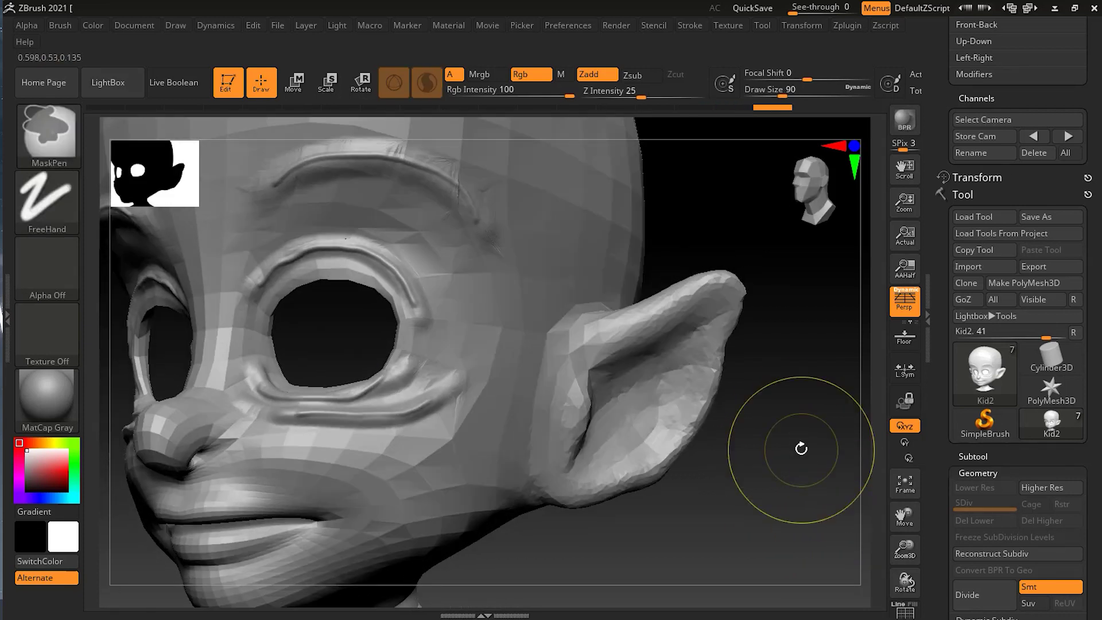
pyautogui.press('shift')
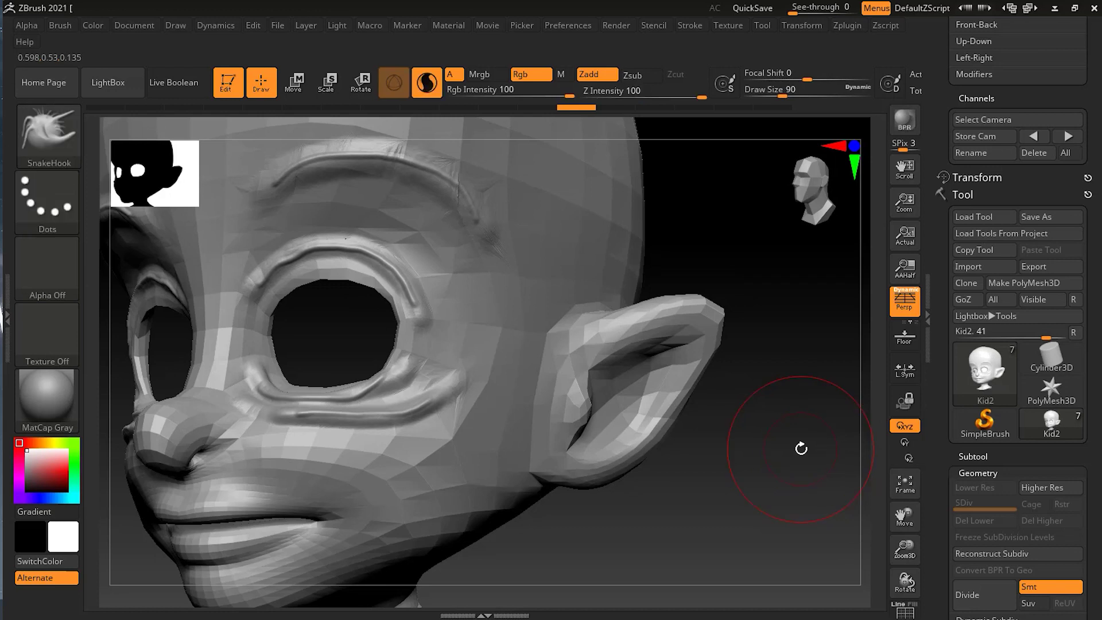
pyautogui.hotkey('ctrl', 'z')
pyautogui.hotkey('shift', 'f')
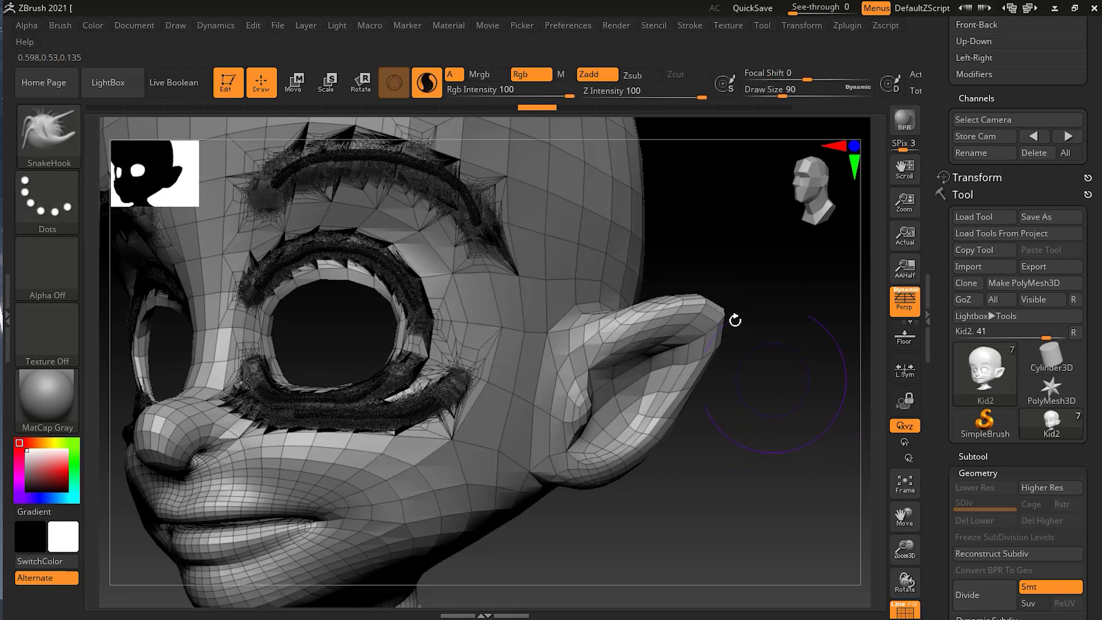
pyautogui.moveTo(705, 319); pyautogui.dragTo(739, 275)
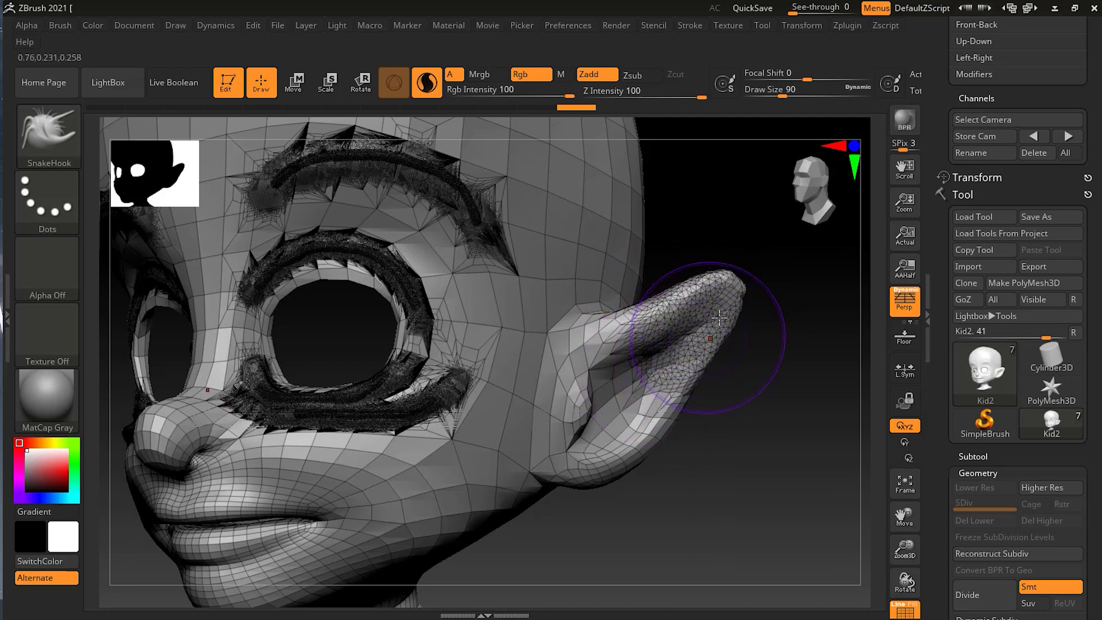
pyautogui.moveTo(642, 457); pyautogui.dragTo(651, 482)
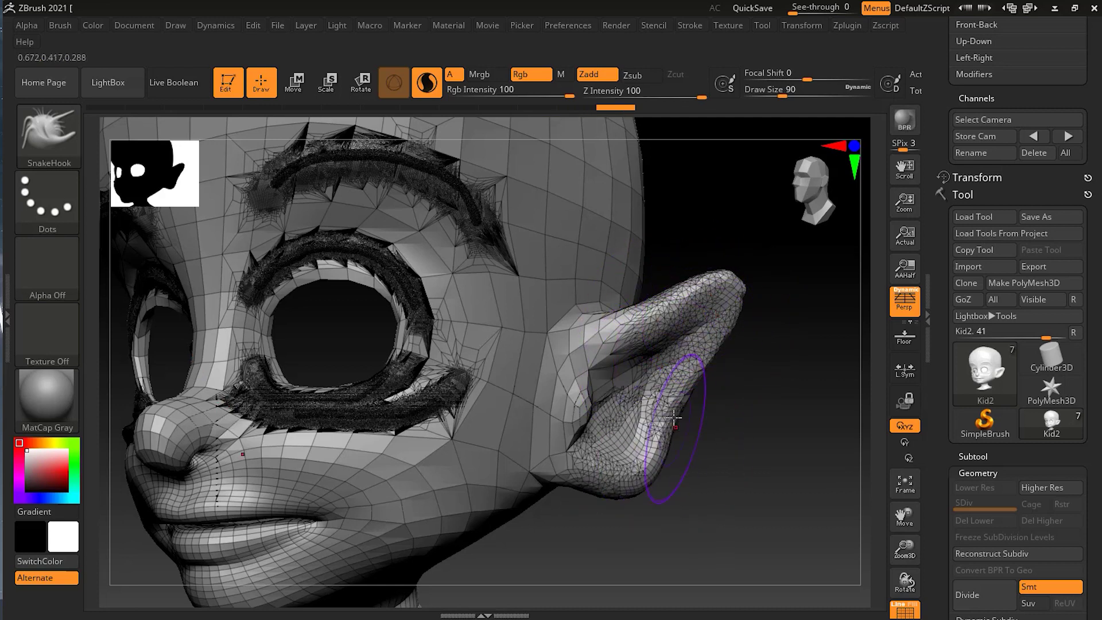
pyautogui.moveTo(706, 430)
pyautogui.mouseDown()
pyautogui.moveTo(761, 492)
pyautogui.moveTo(769, 519)
pyautogui.mouseUp()
pyautogui.moveTo(579, 452); pyautogui.dragTo(576, 446)
pyautogui.moveTo(804, 491)
pyautogui.mouseDown()
pyautogui.moveTo(805, 438)
pyautogui.moveTo(791, 449)
pyautogui.mouseUp()
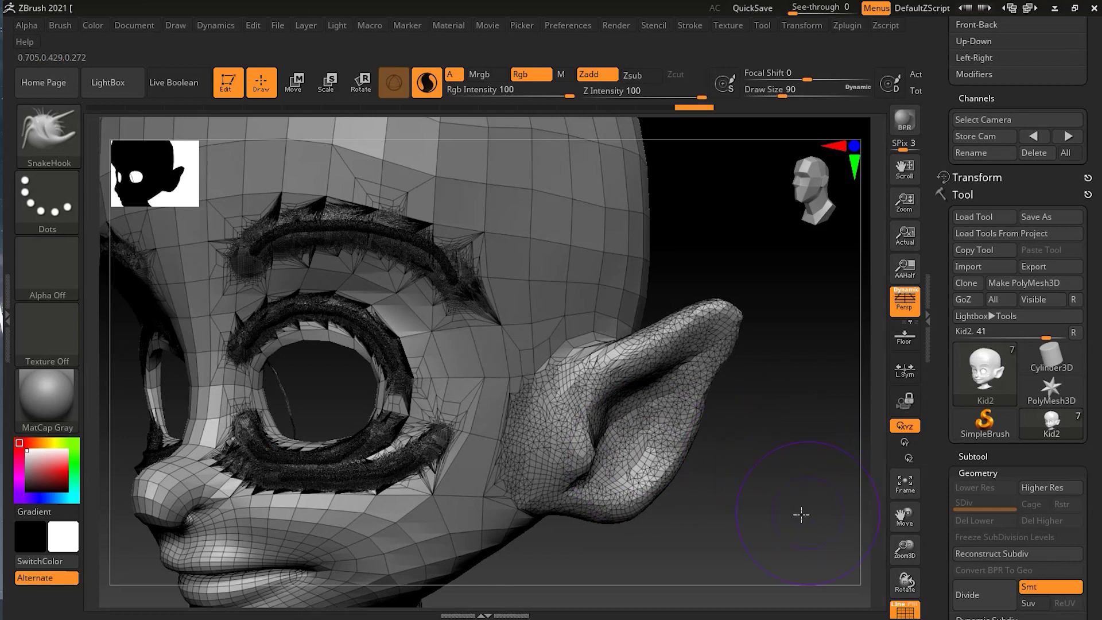
# Turn to a side profile and pull the chin and lower lip downward
pyautogui.moveTo(799, 511); pyautogui.dragTo(765, 516)
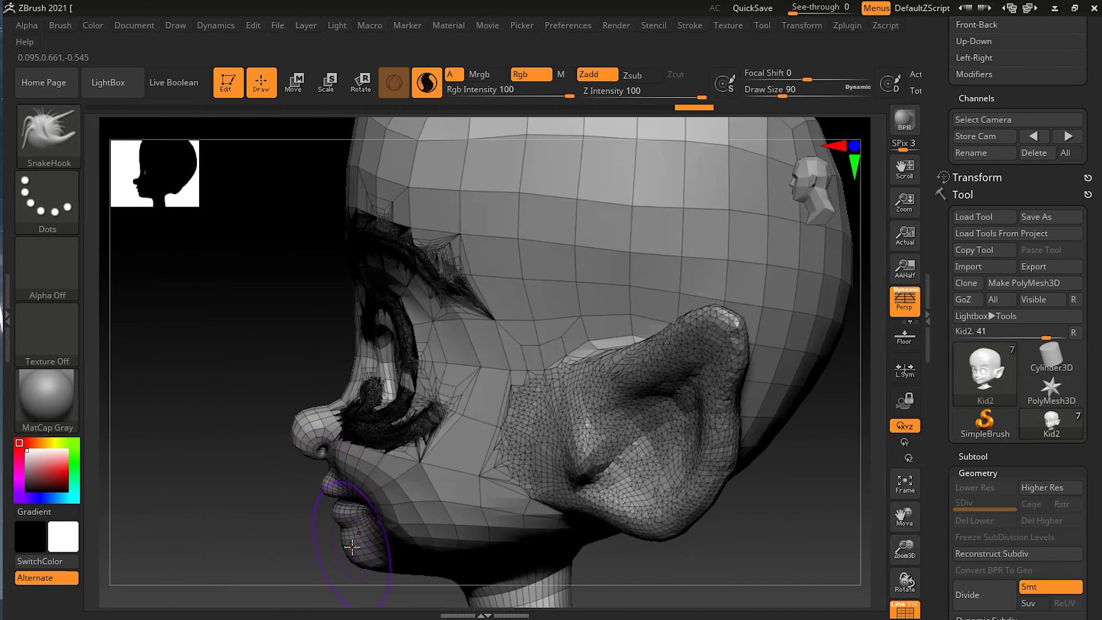
pyautogui.moveTo(358, 533); pyautogui.dragTo(352, 569)
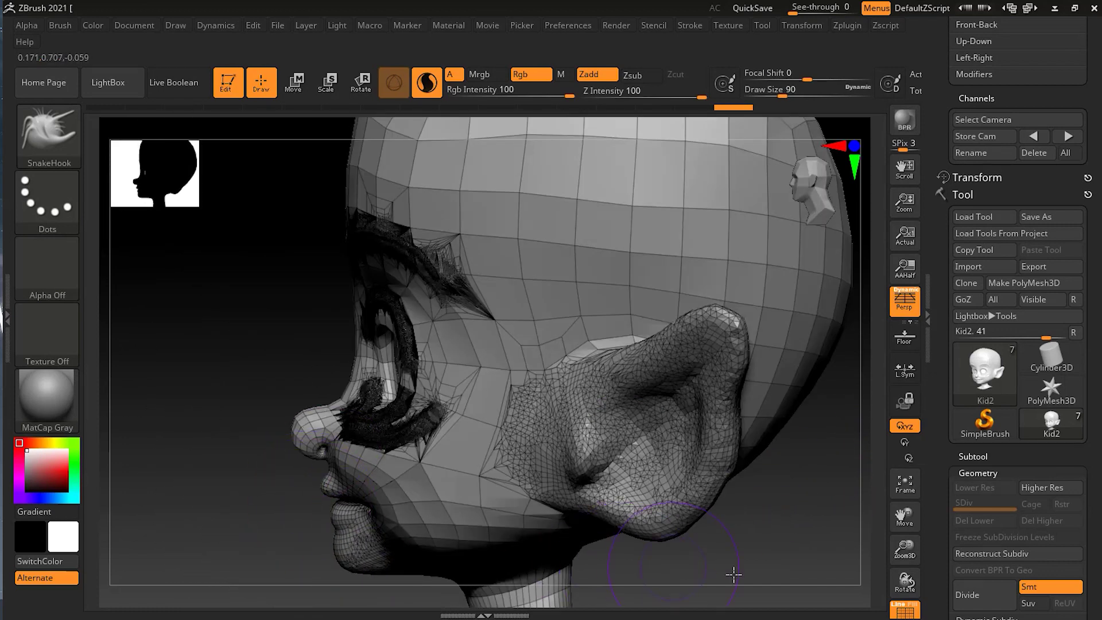
pyautogui.moveTo(665, 565); pyautogui.dragTo(770, 448)
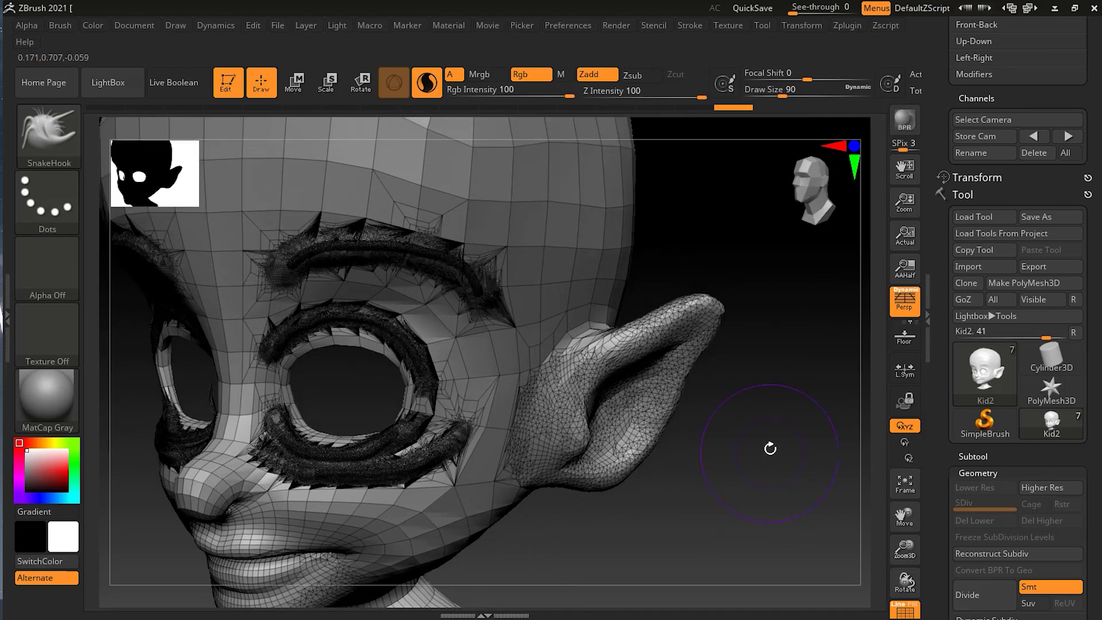
pyautogui.moveTo(780, 406); pyautogui.dragTo(766, 439)
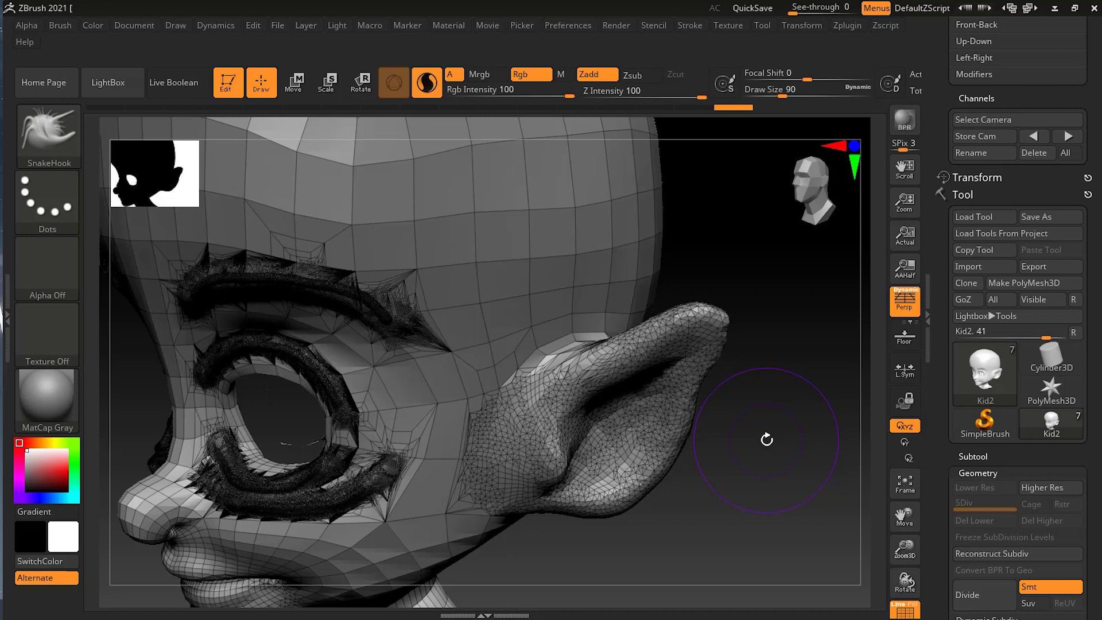
pyautogui.press('shift')
# Turn off the PolyFrame wireframe overlay and switch to the Move brush
pyautogui.hotkey('shift', 'f')
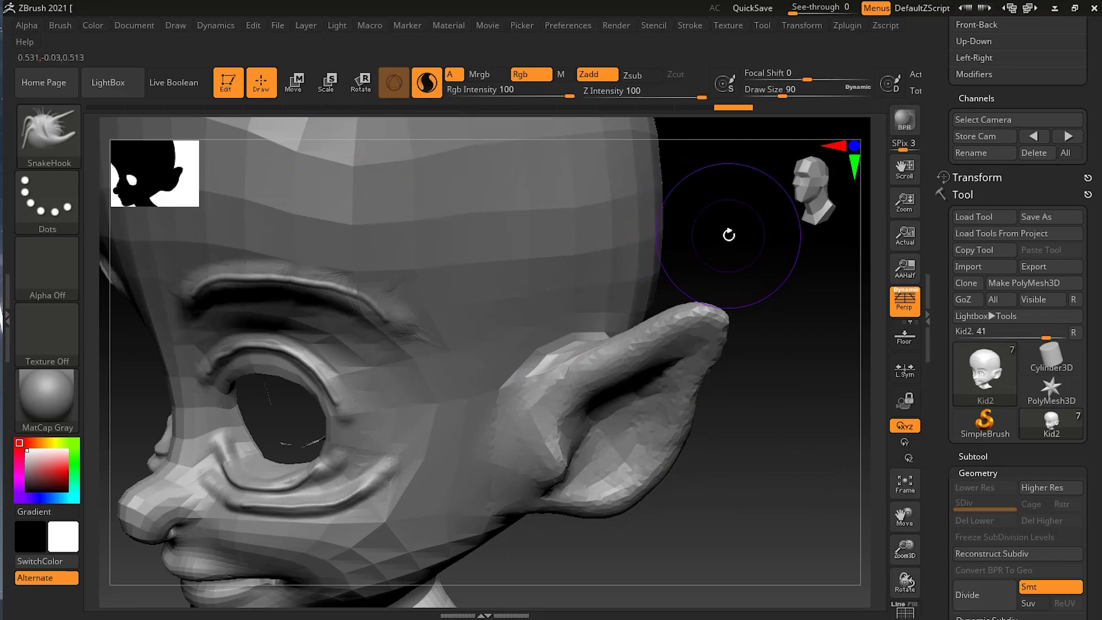
pyautogui.press('b')
pyautogui.press('m')
pyautogui.press('v')
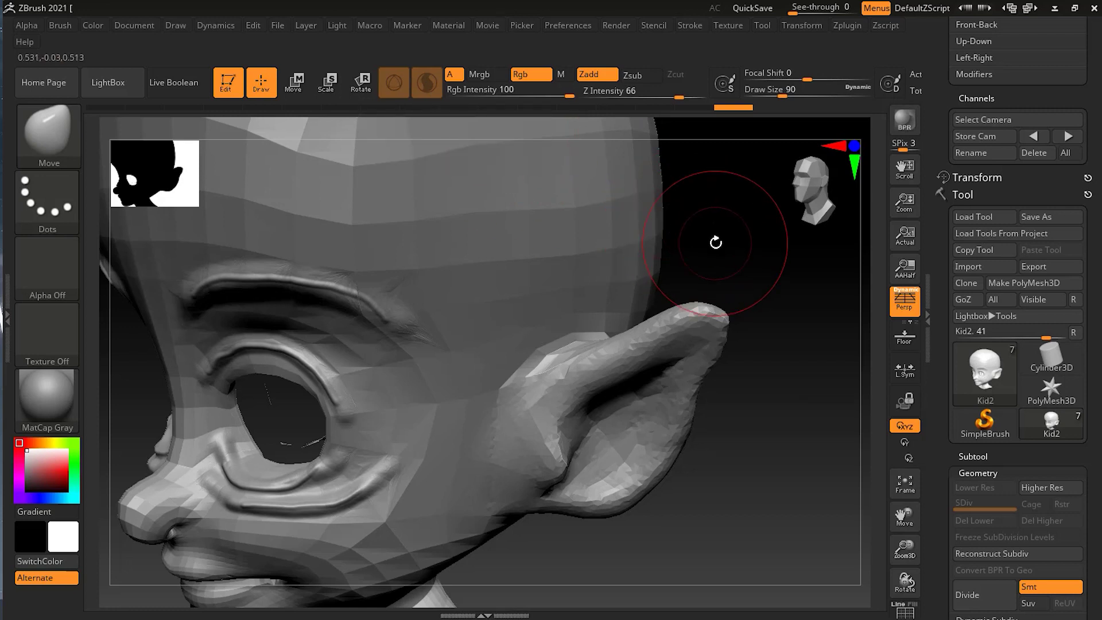
# Return to the SnakeHook brush, then frame the whole head and rotate it
pyautogui.press('b')
pyautogui.press('s')
pyautogui.press('h')
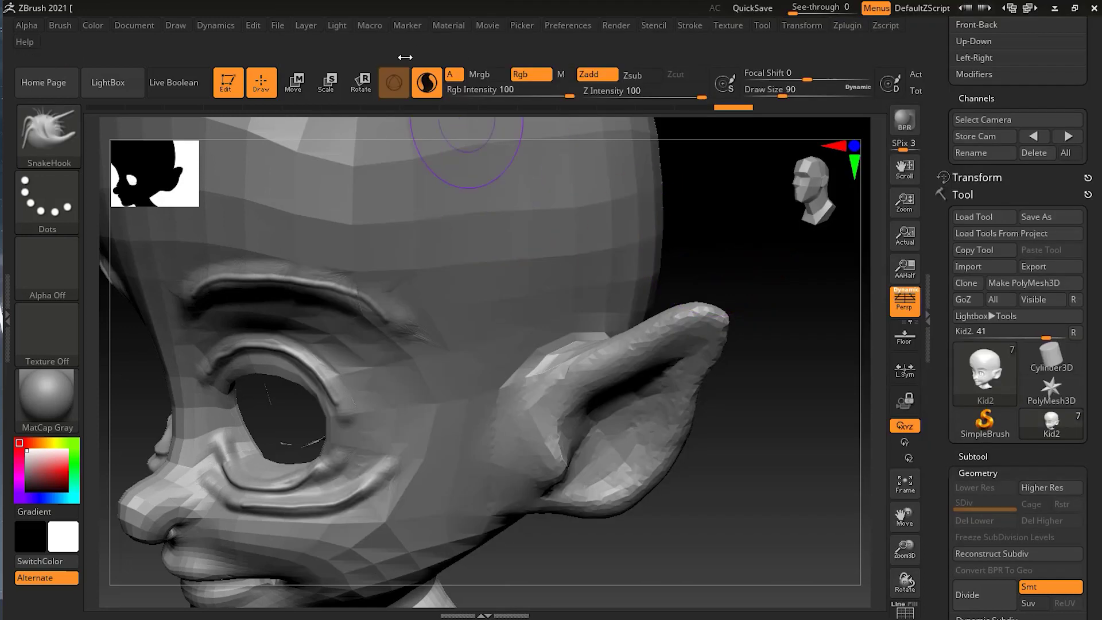
pyautogui.press('f')
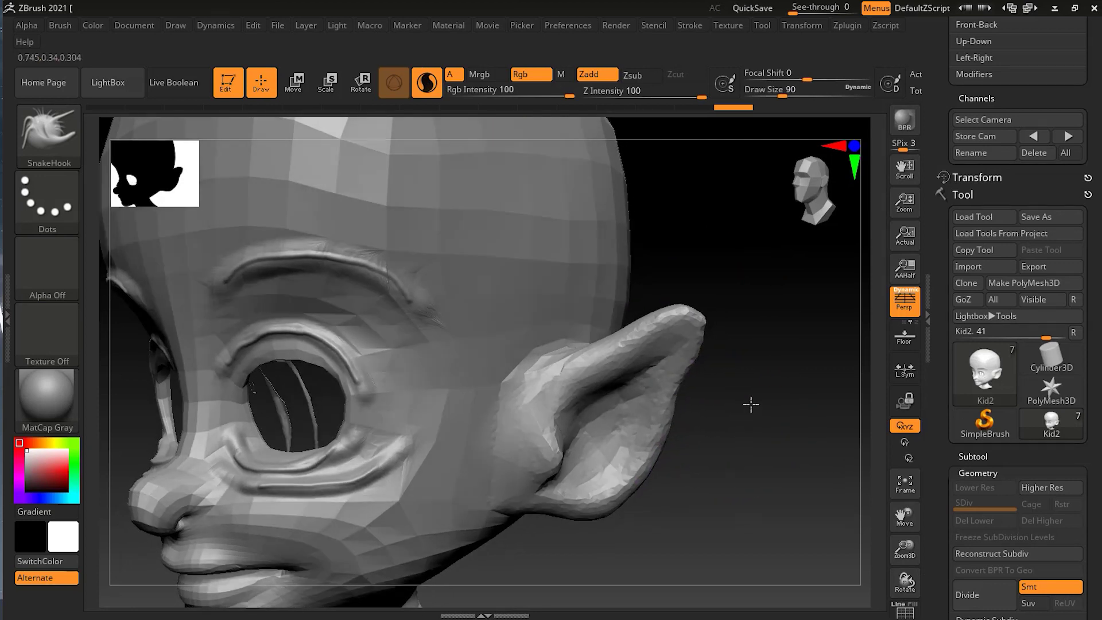
pyautogui.moveTo(755, 435); pyautogui.dragTo(781, 349)
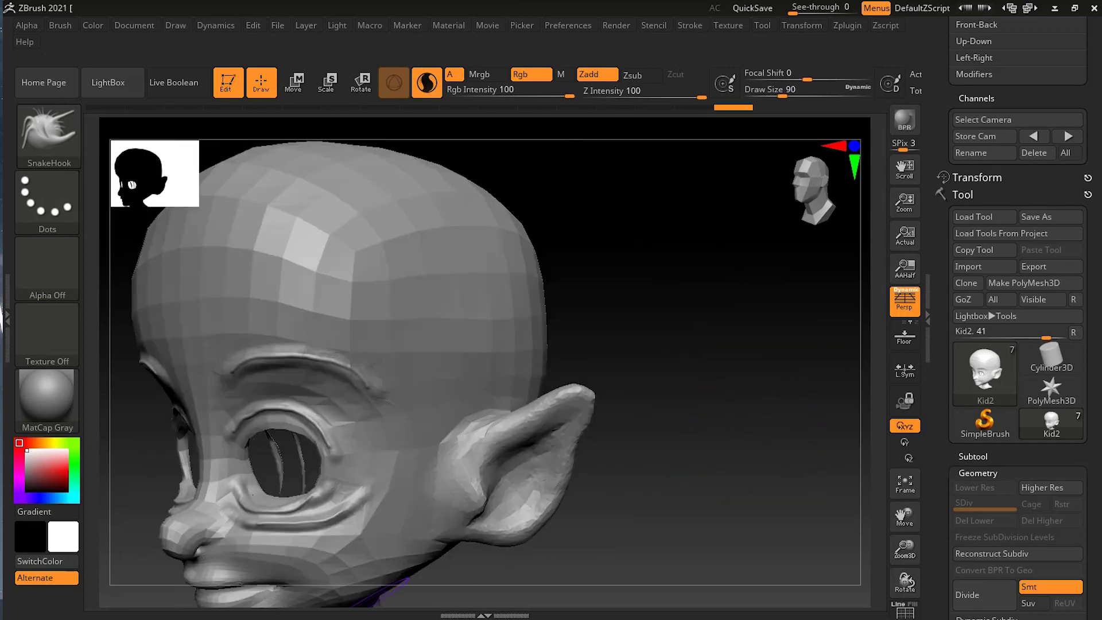
pyautogui.moveTo(625, 515); pyautogui.dragTo(769, 437)
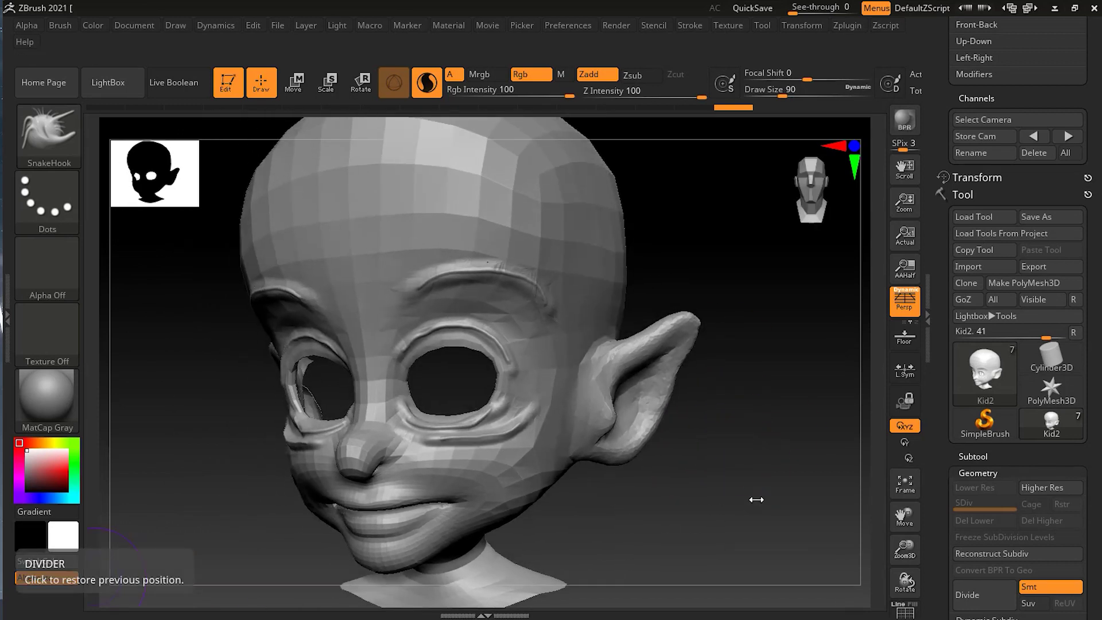
pyautogui.moveTo(767, 456); pyautogui.dragTo(741, 452)
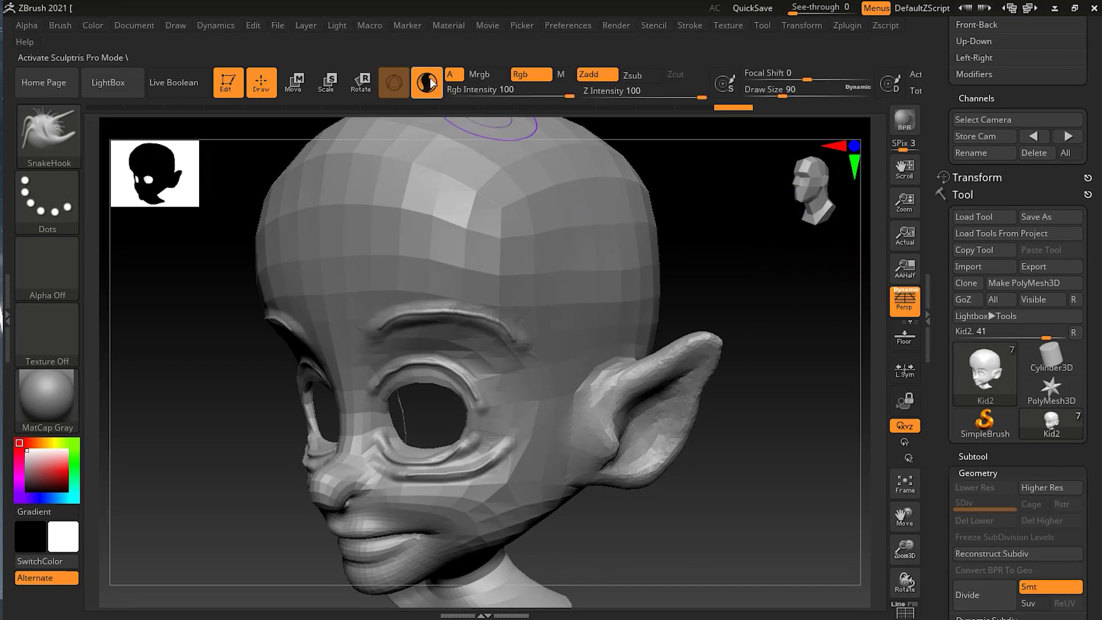
pyautogui.moveTo(722, 273); pyautogui.dragTo(720, 265)
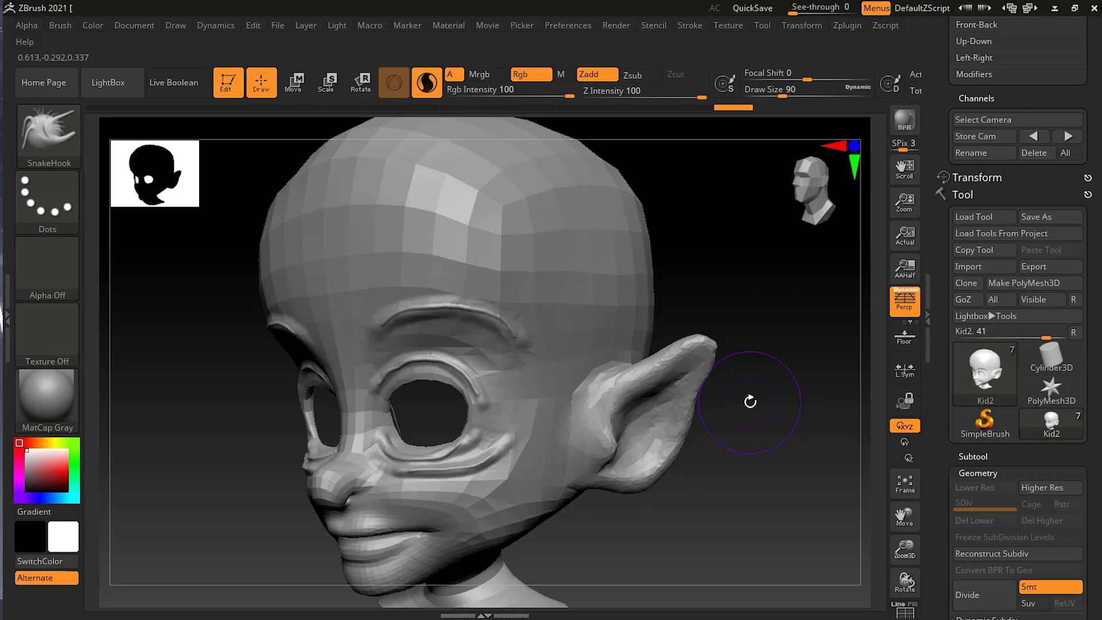
pyautogui.press('b')
# Select the Standard brush and turn the head more toward the side
pyautogui.press('s')
pyautogui.press('t')
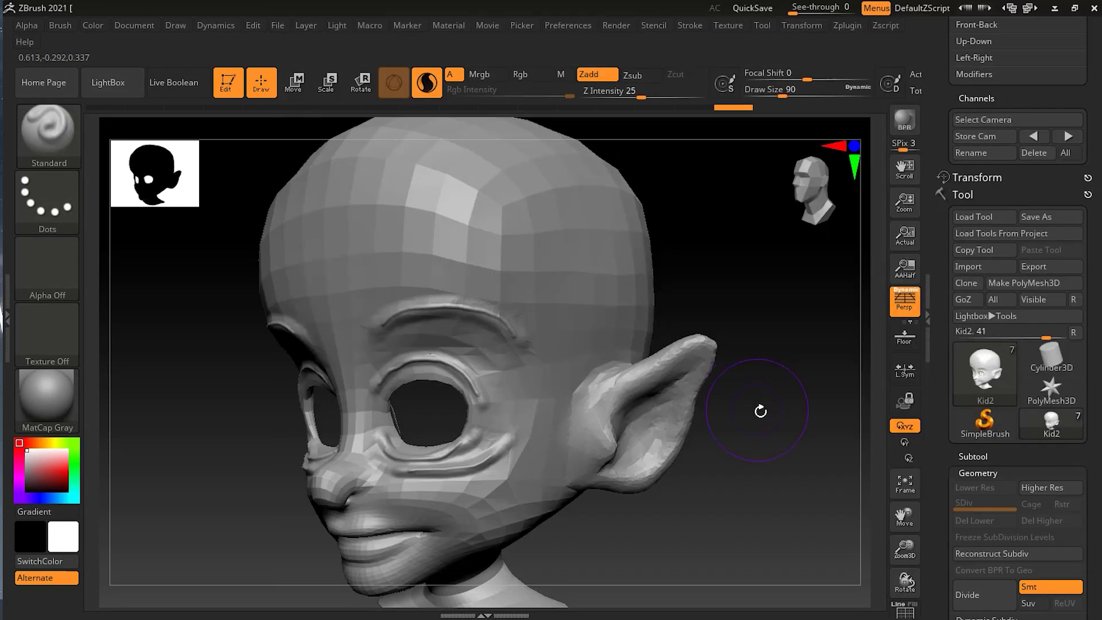
pyautogui.moveTo(762, 408); pyautogui.dragTo(747, 459)
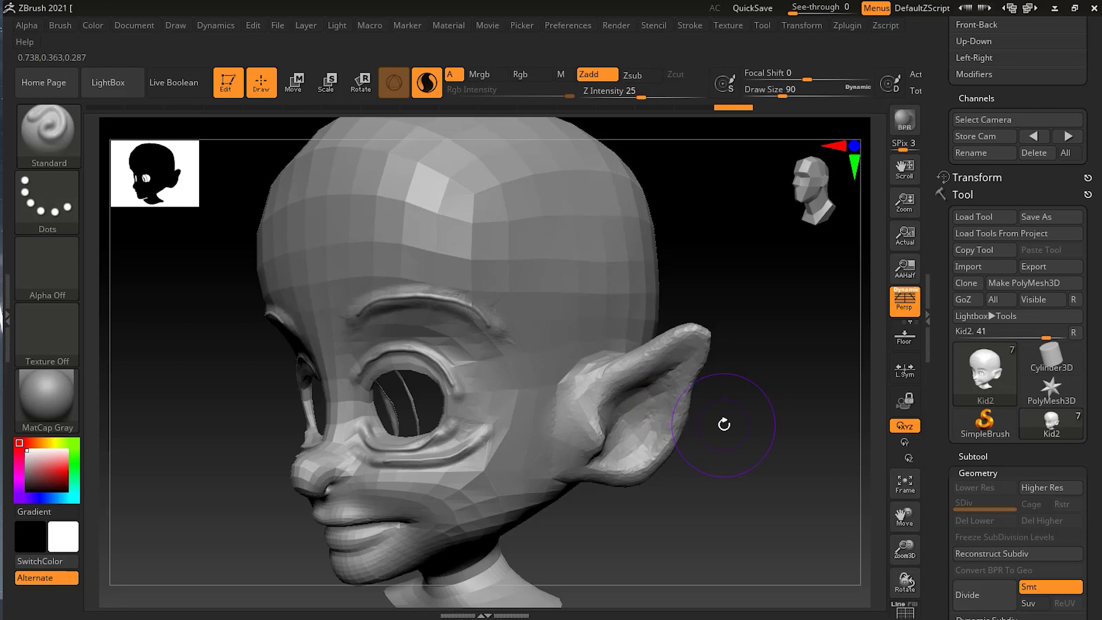
pyautogui.click(67, 29)
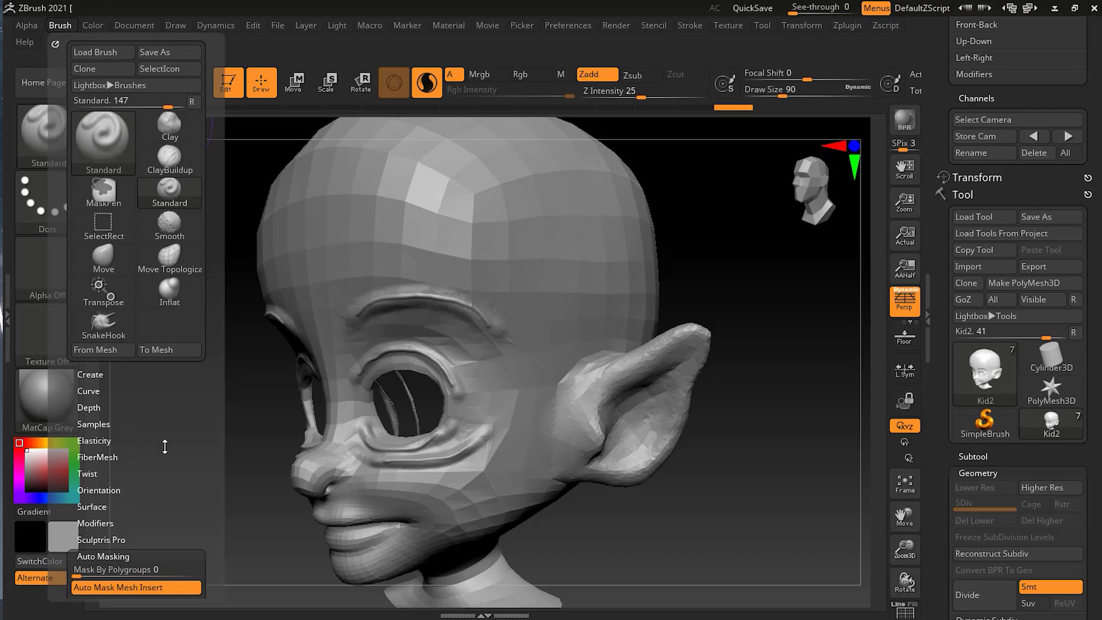
# Enable BackfaceMask under Brush > Auto Masking
pyautogui.scroll(-3, 166, 453)
pyautogui.scroll(-6, 192, 344)
pyautogui.scroll(-2, 192, 298)
pyautogui.click(112, 447)
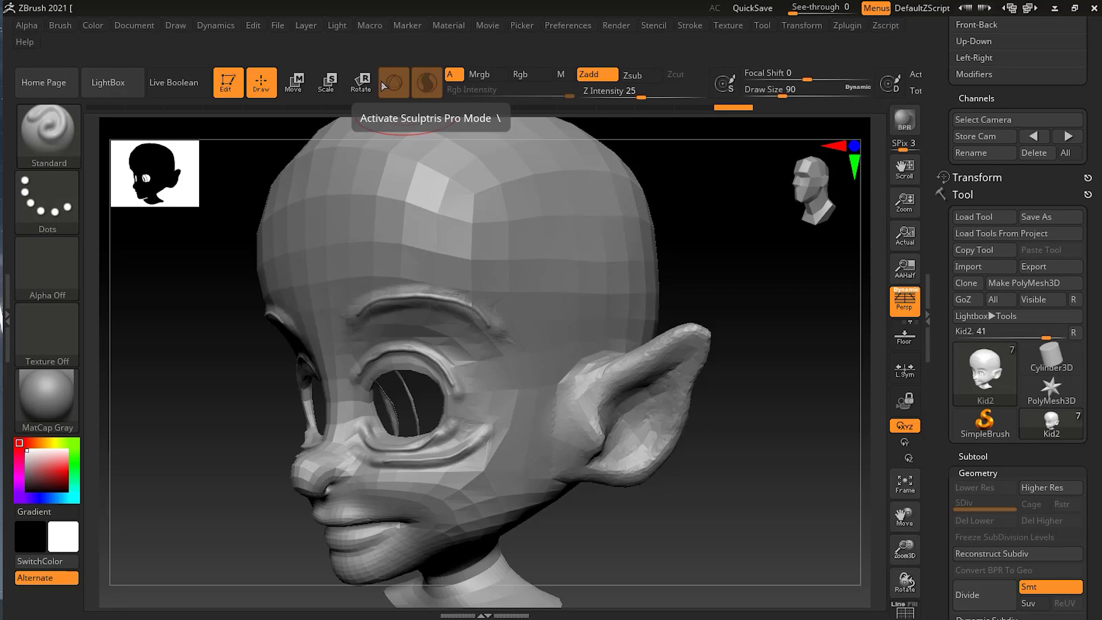
# Switch BackfaceMask off again and turn the head slightly to check it
pyautogui.click(57, 25)
pyautogui.scroll(-5, 171, 383)
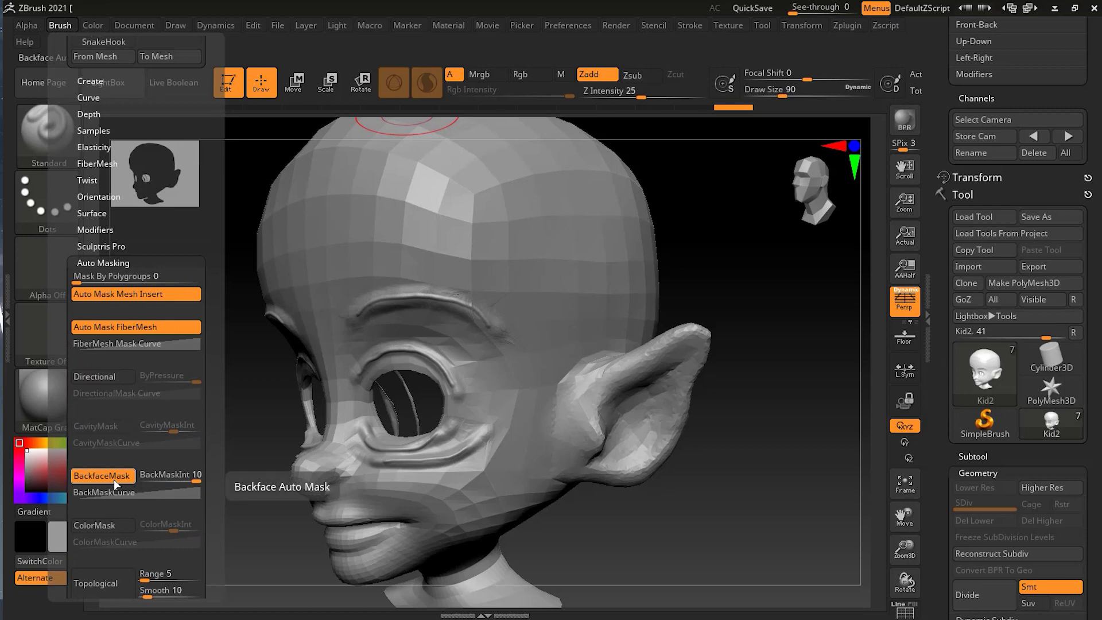
pyautogui.click(114, 476)
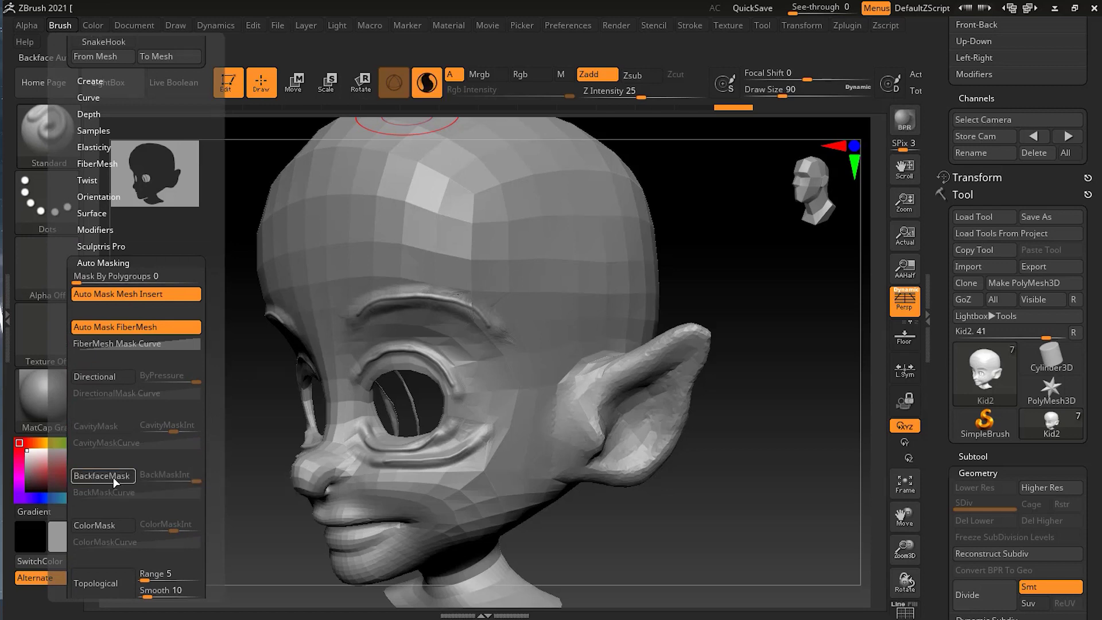
pyautogui.moveTo(713, 511)
pyautogui.mouseDown()
pyautogui.moveTo(707, 521)
pyautogui.moveTo(772, 507)
pyautogui.moveTo(726, 518)
pyautogui.mouseUp()
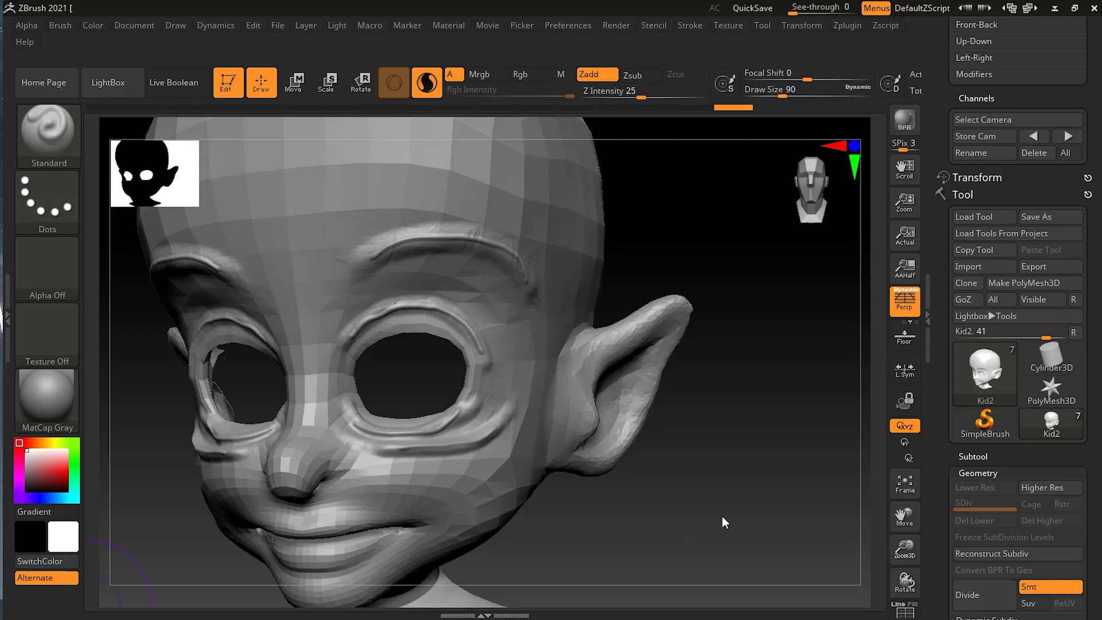
pyautogui.moveTo(733, 517); pyautogui.dragTo(673, 506)
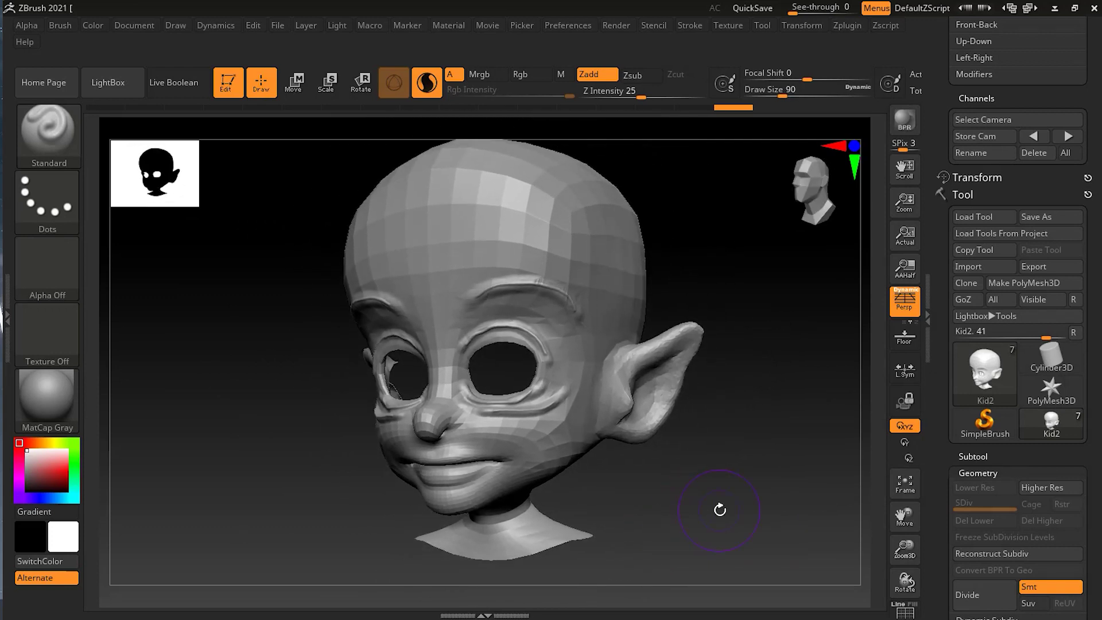